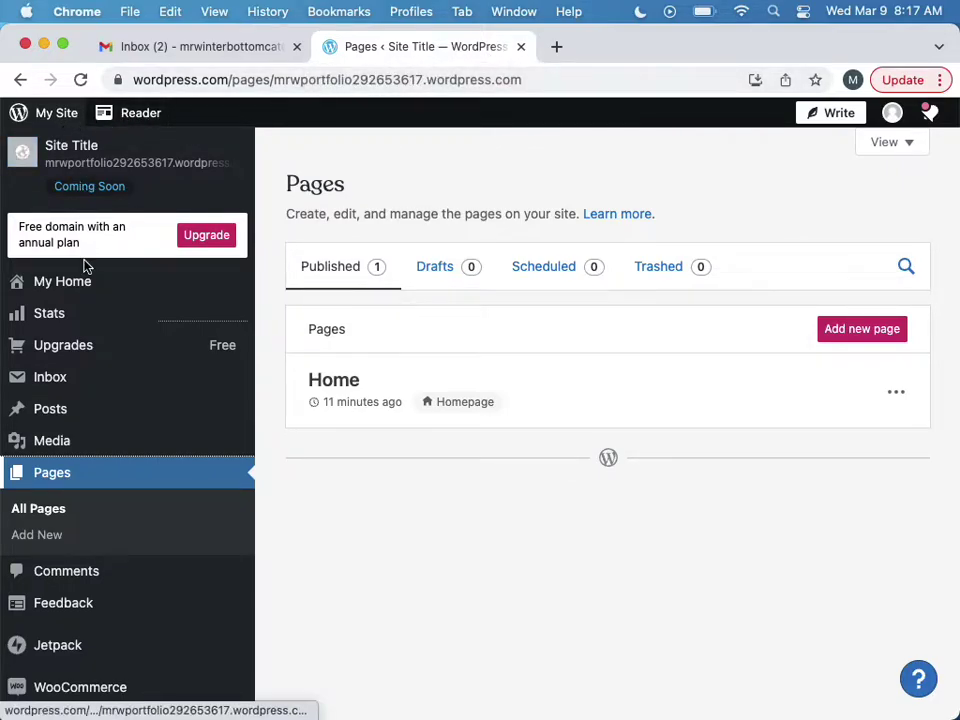
Step: Log out of the WordPress.com account from the profile page
scroll(86, 268, "down", 5)
scroll(86, 266, "up", 5)
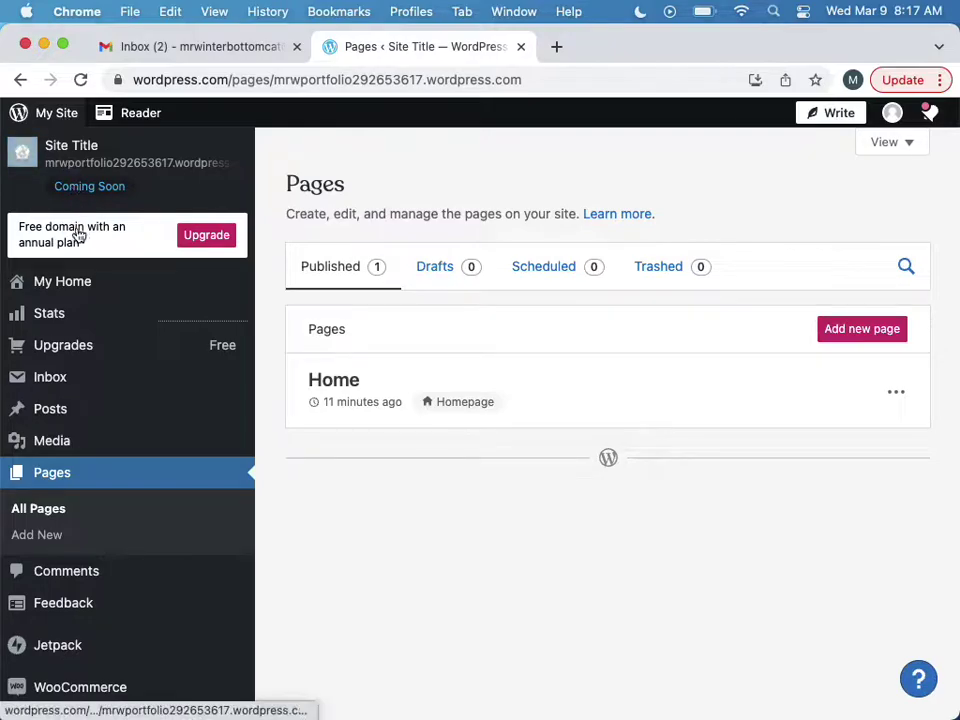
left_click(899, 119)
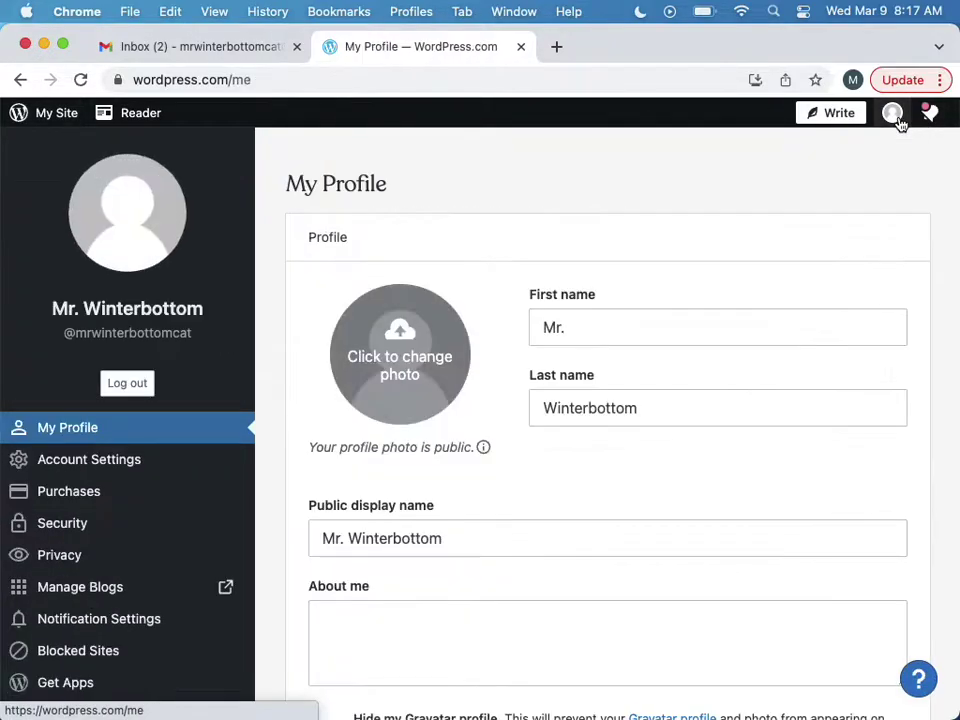
left_click(140, 386)
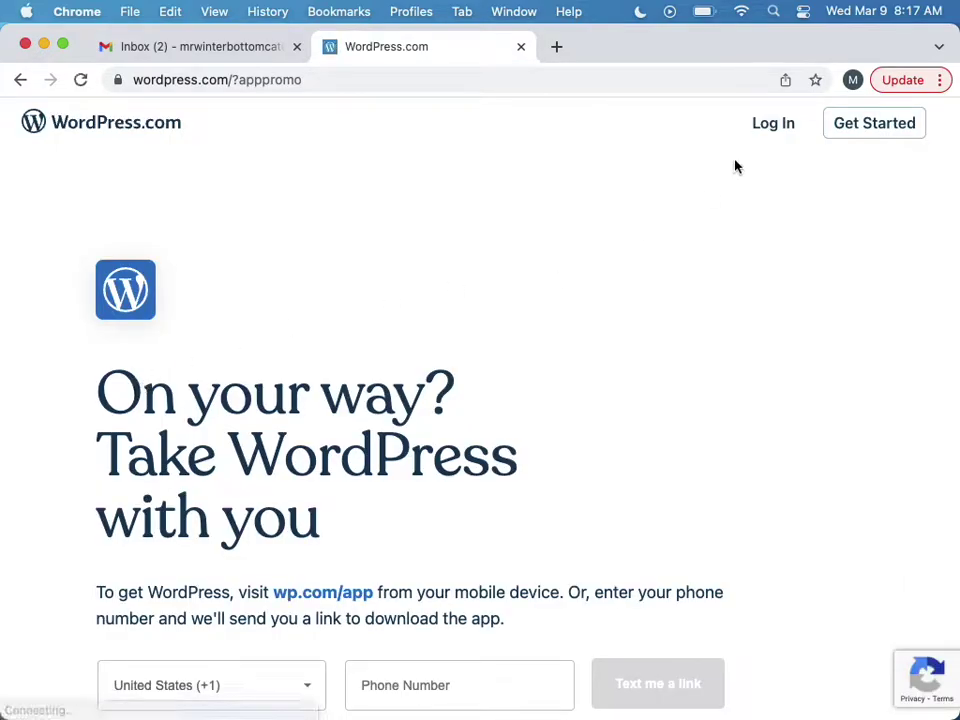
Step: Log in to WordPress.com again by continuing with Google and choosing the site owner's Gmail account
left_click(767, 125)
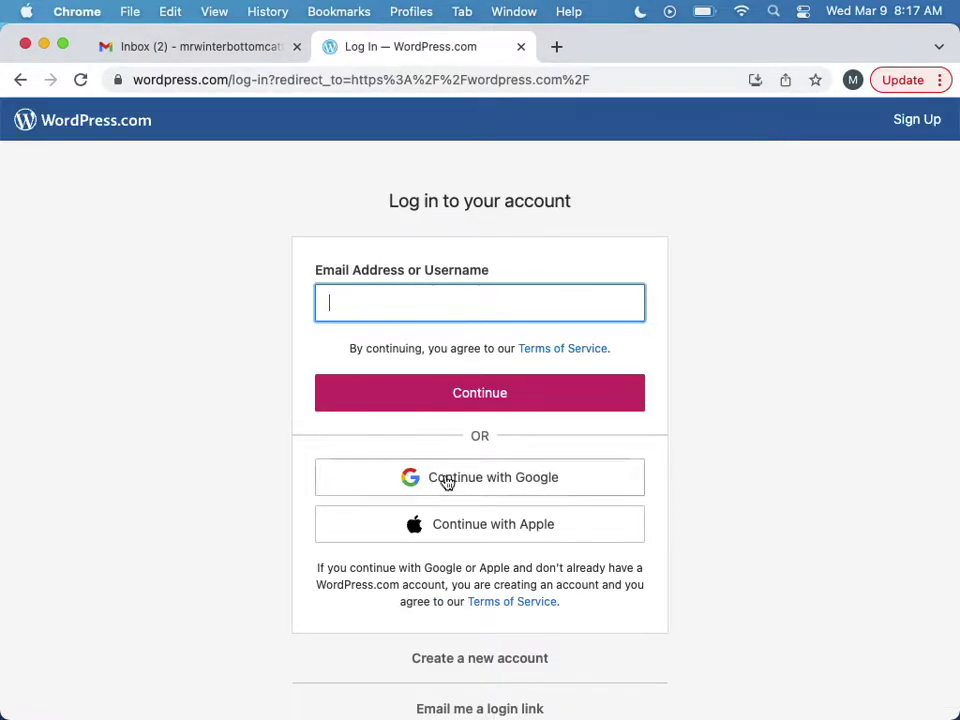
left_click(455, 484)
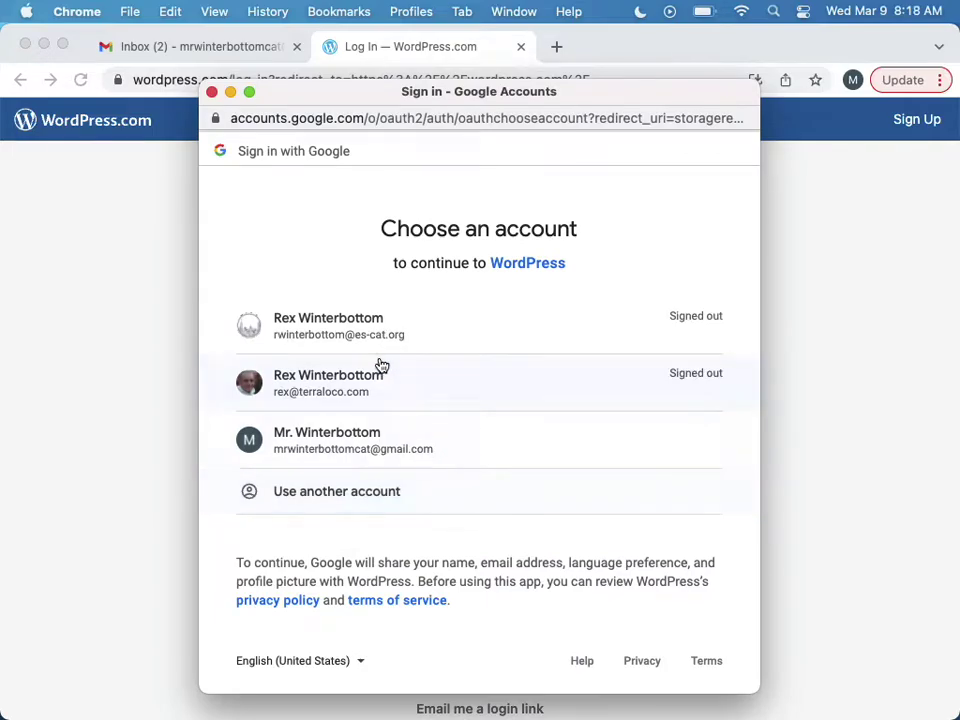
left_click(353, 440)
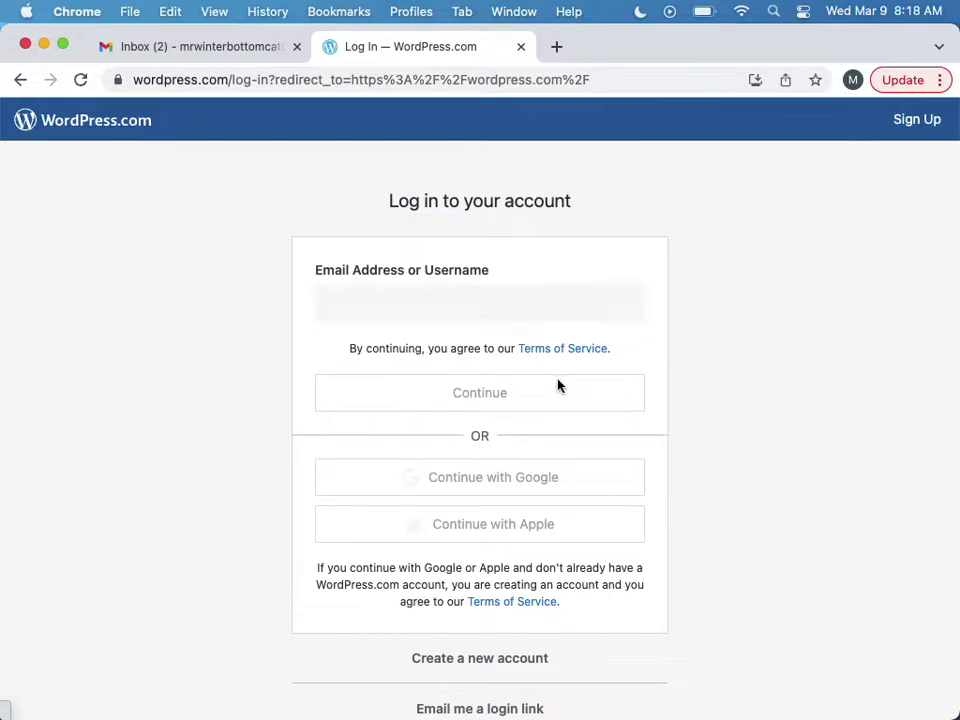
scroll(544, 465, "down", 2)
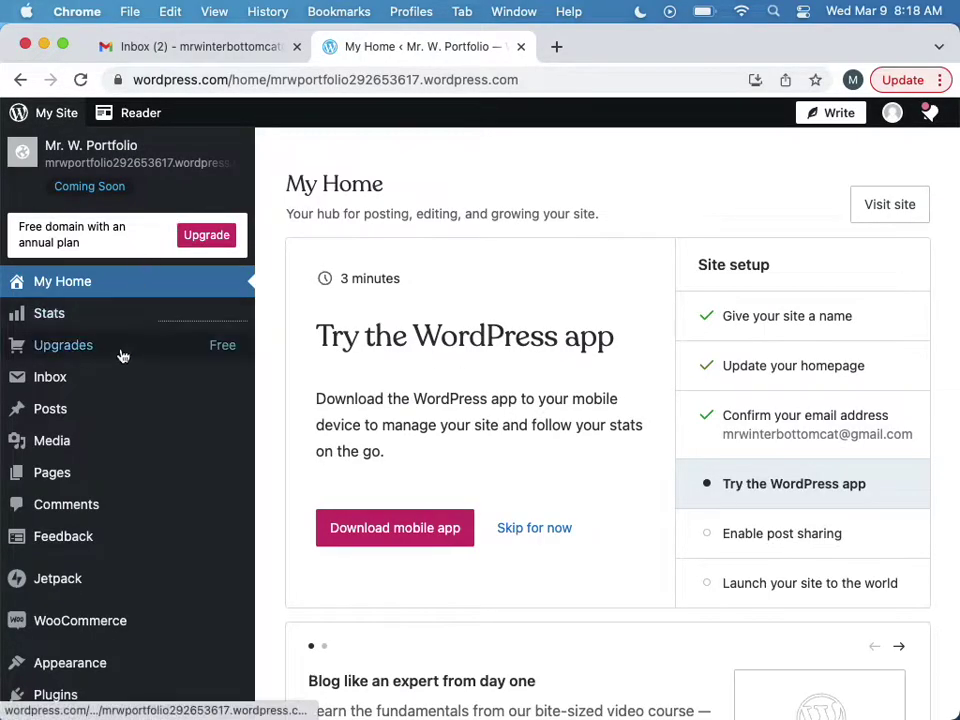
Step: Open the list of all pages of the site
scroll(111, 439, "down", 3)
scroll(111, 439, "up", 3)
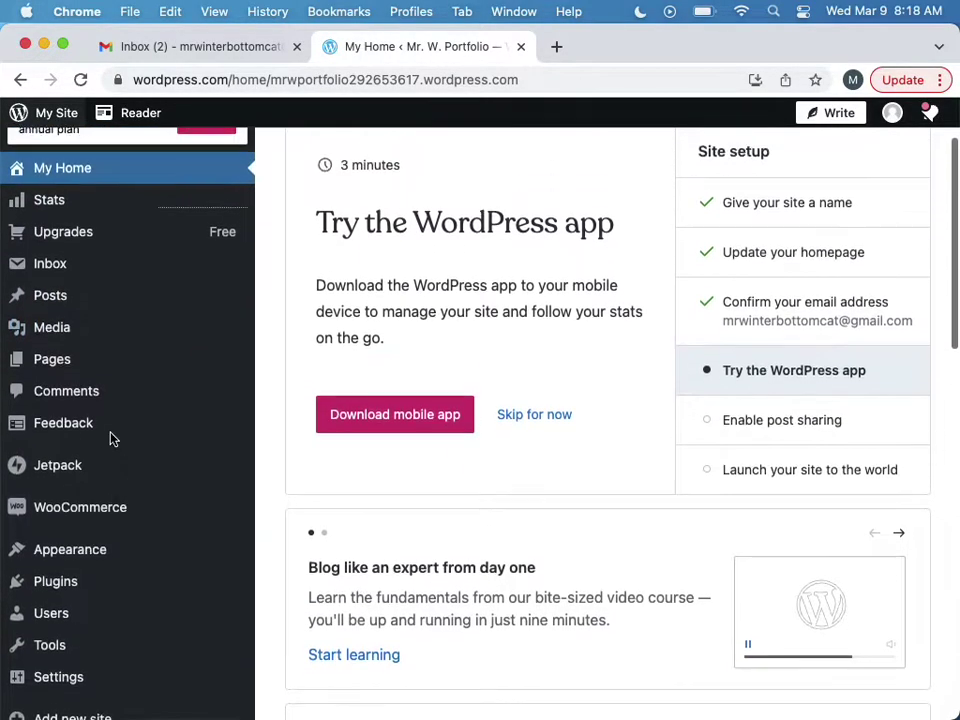
left_click(64, 482)
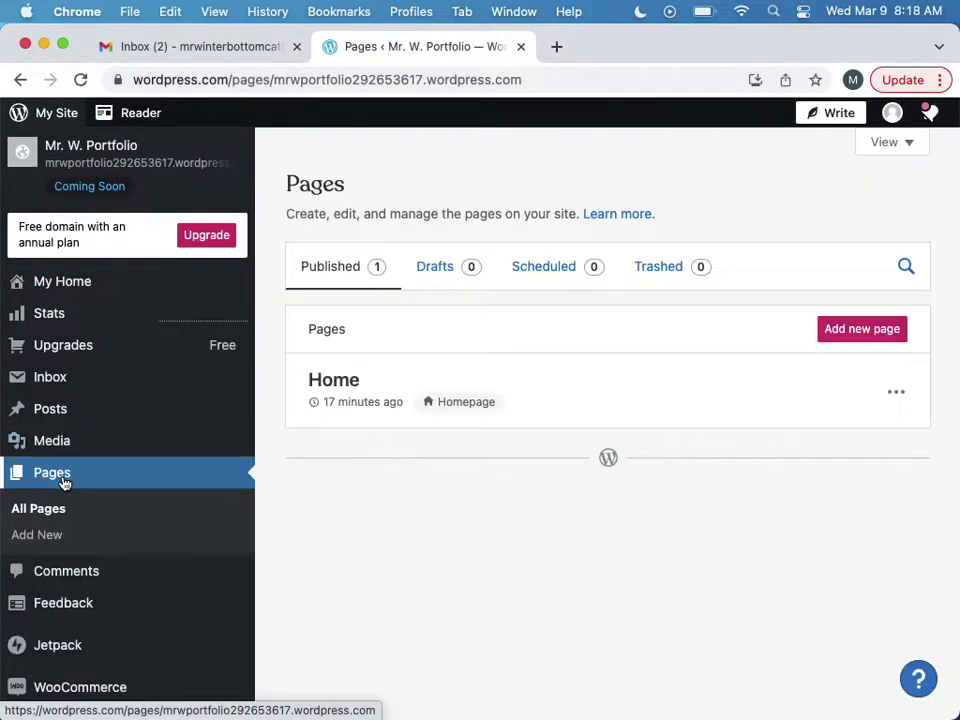
Step: Look over the Home page in the editor, dismissing the welcome tour, and return to the pages list
left_click(338, 382)
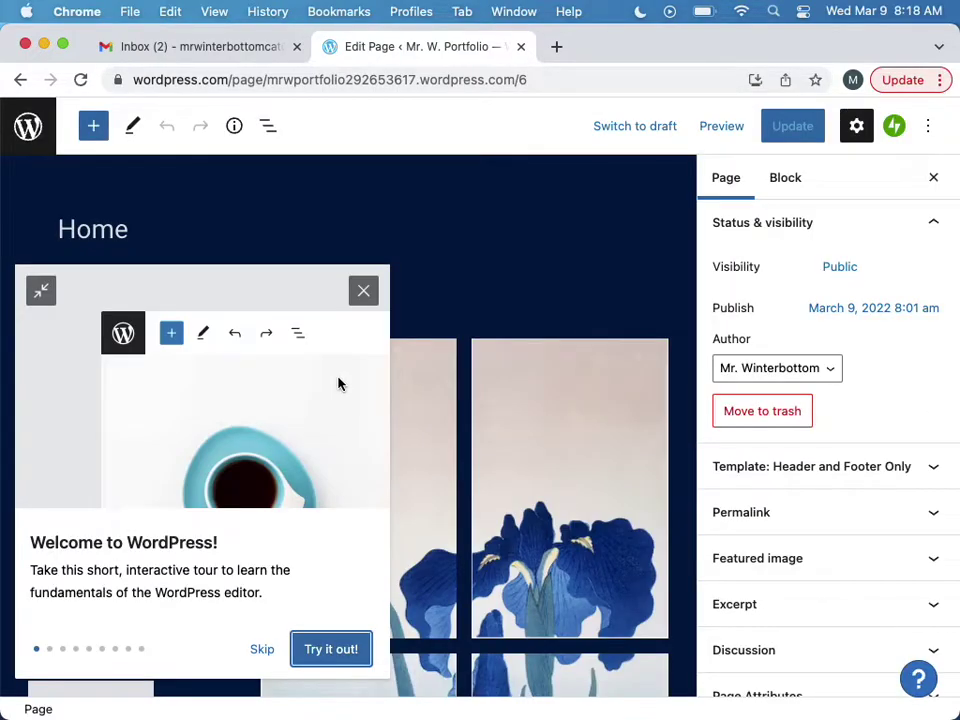
left_click(364, 290)
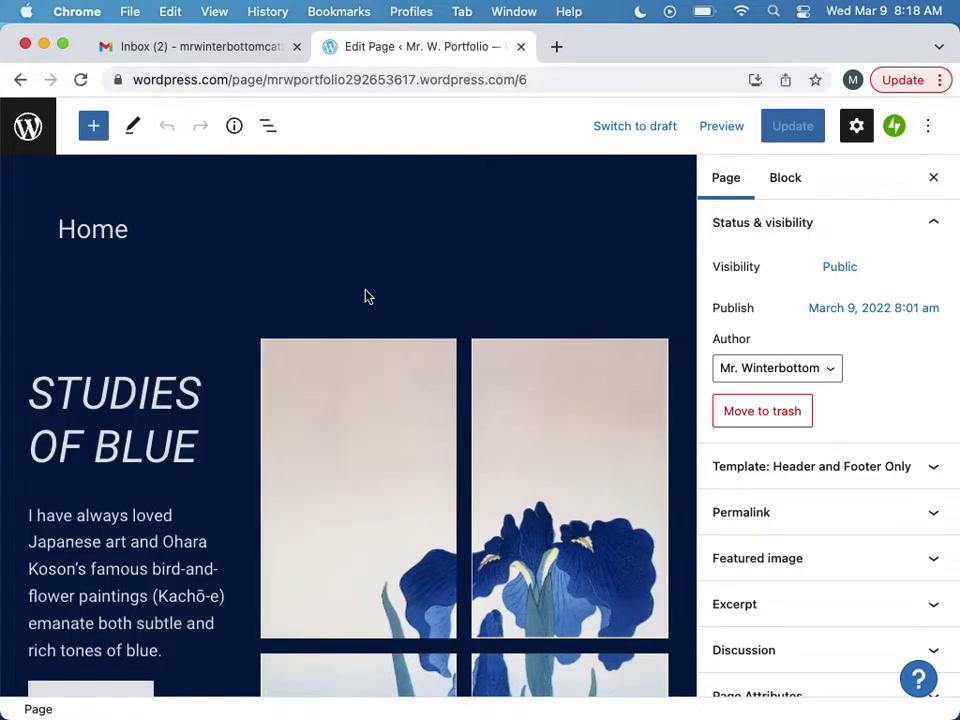
left_click(360, 504)
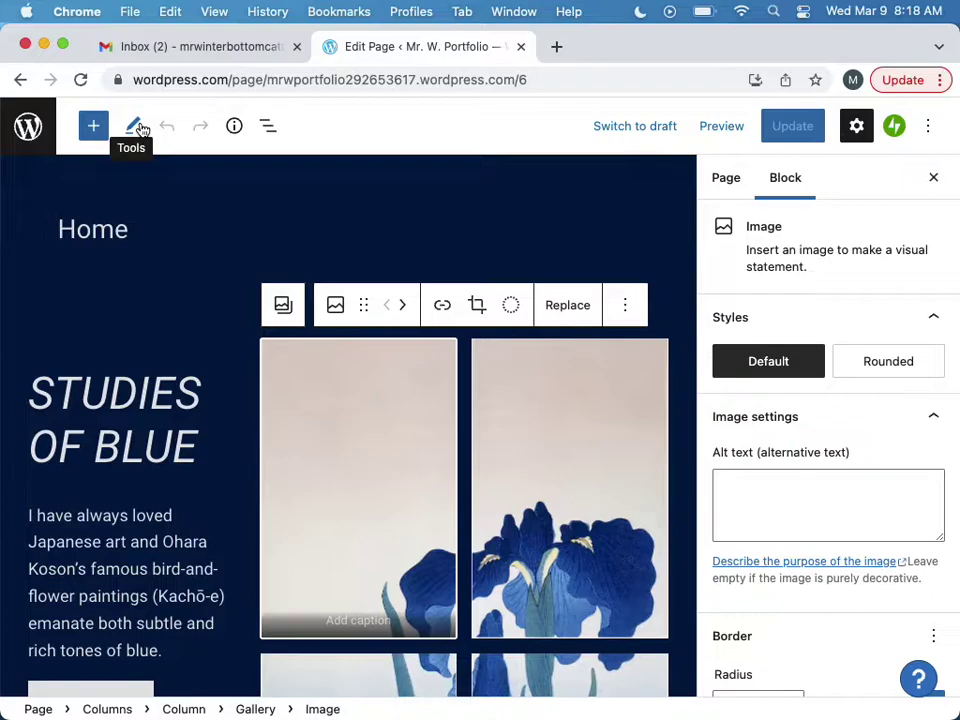
left_click(28, 126)
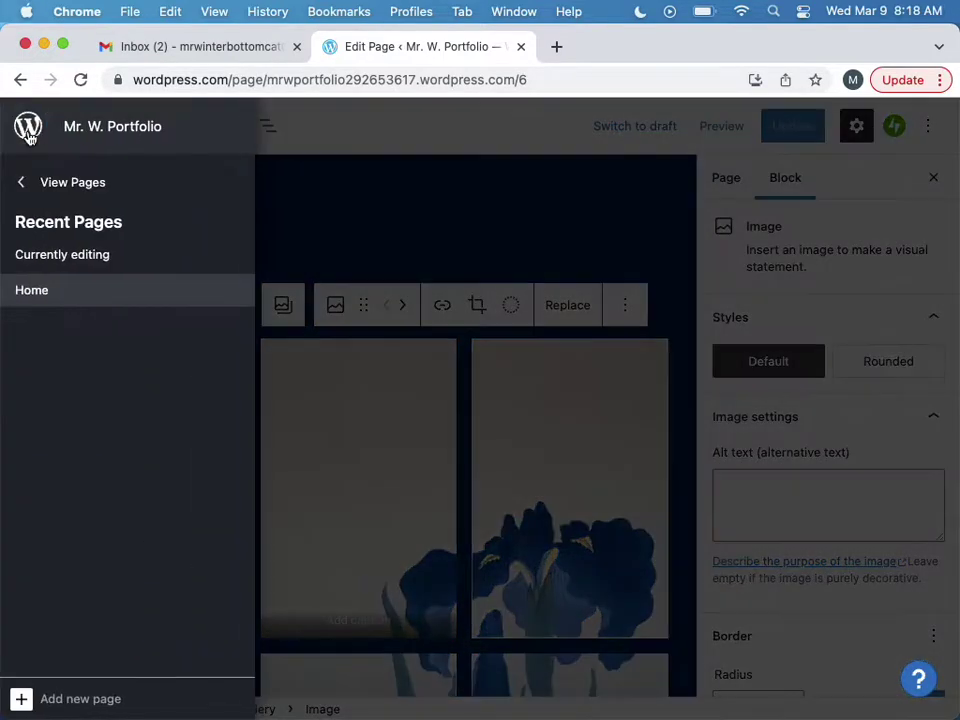
left_click(40, 186)
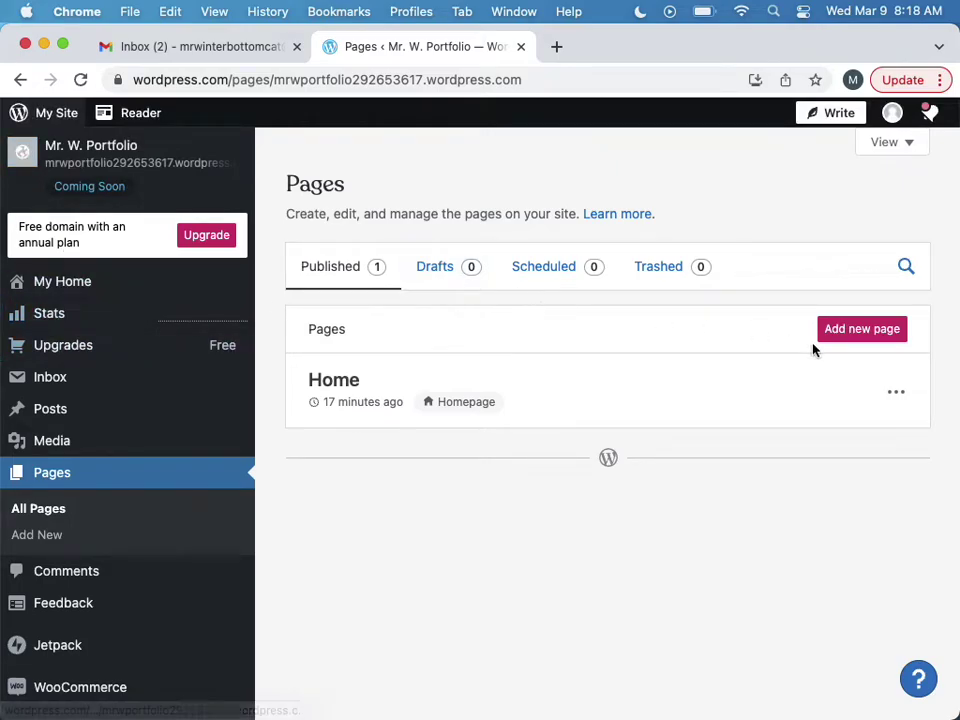
left_click(896, 392)
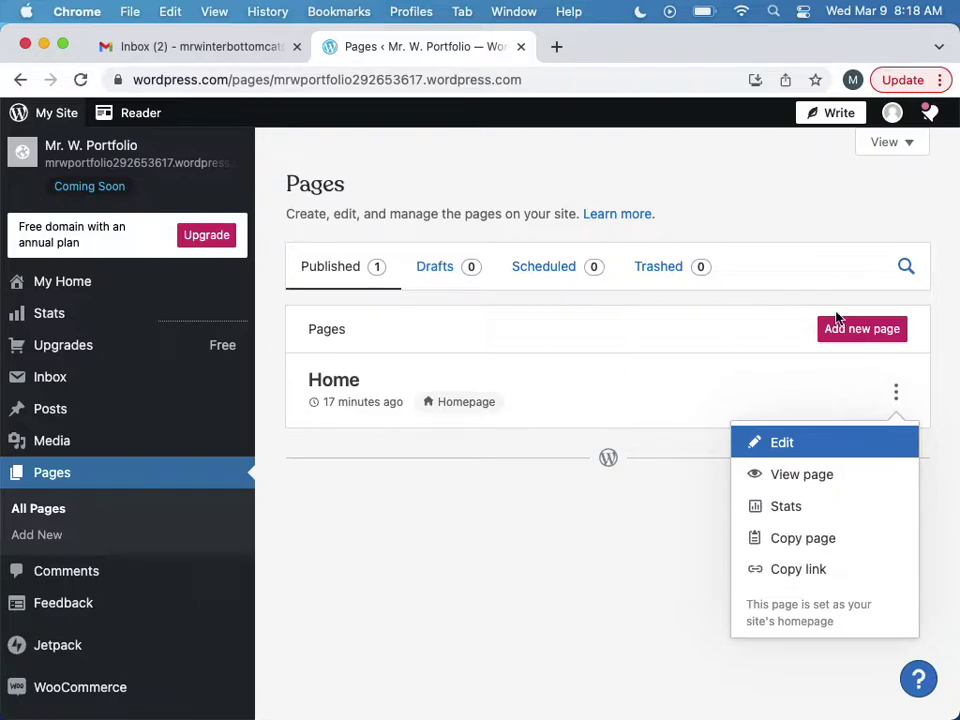
left_click(876, 328)
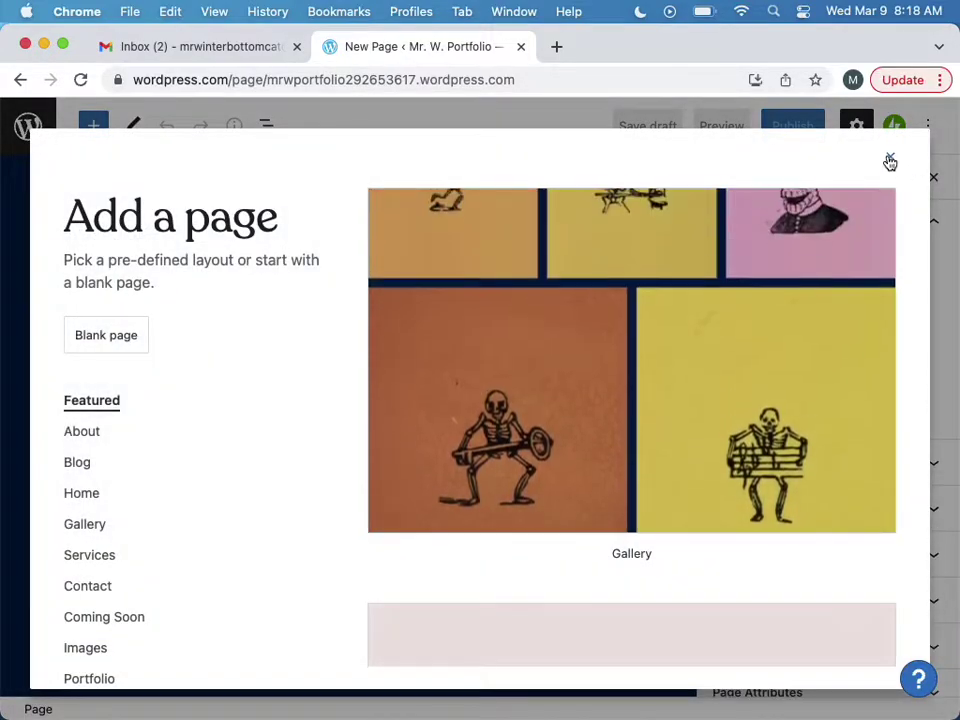
left_click(889, 158)
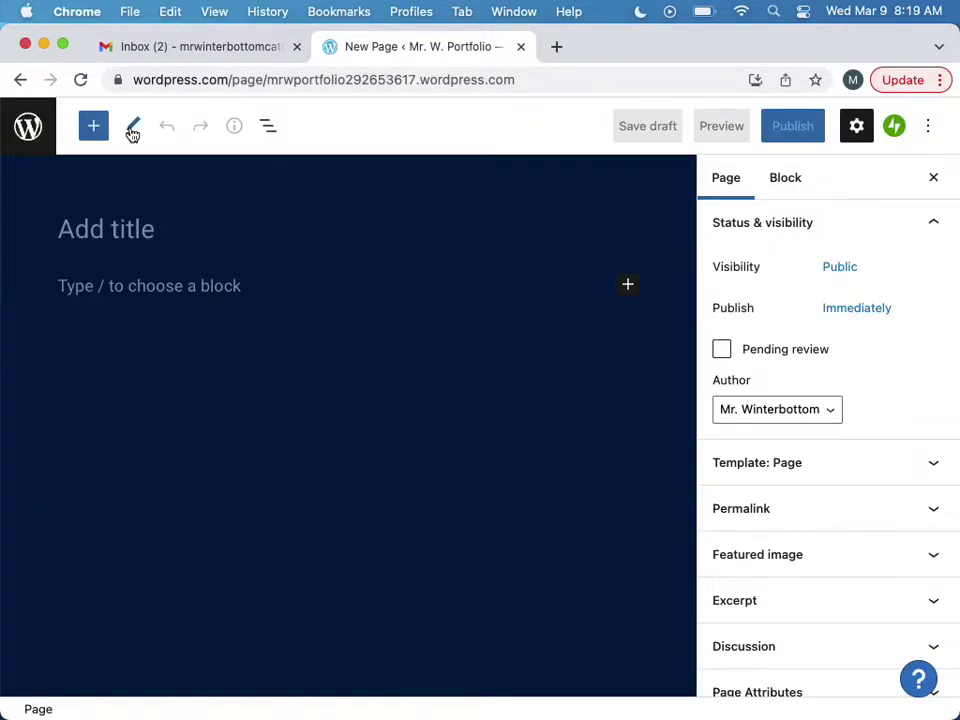
left_click(28, 126)
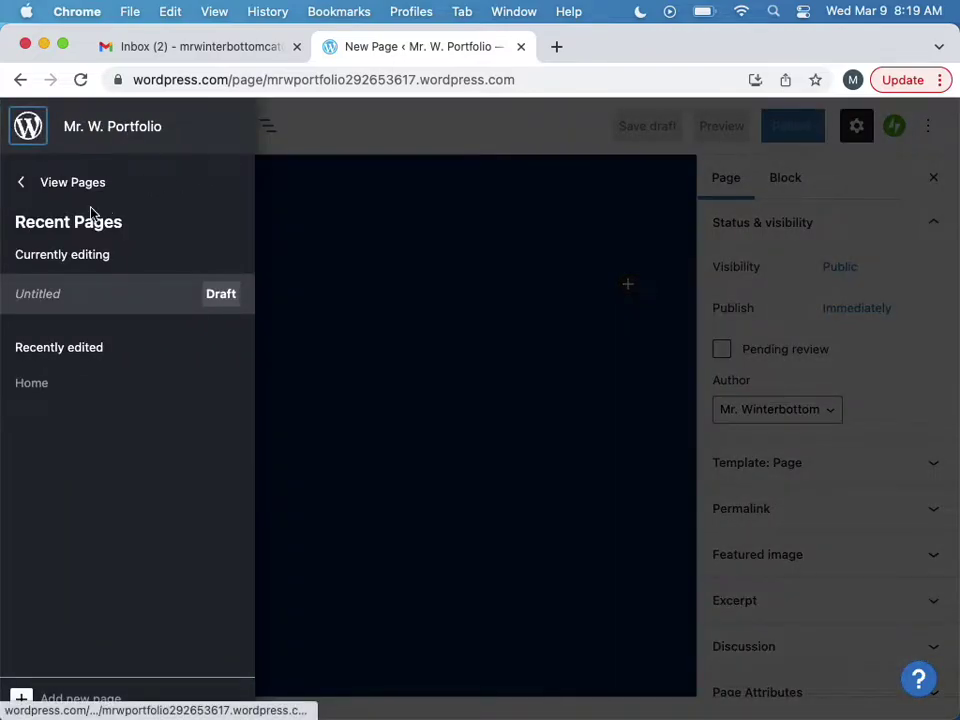
left_click(24, 187)
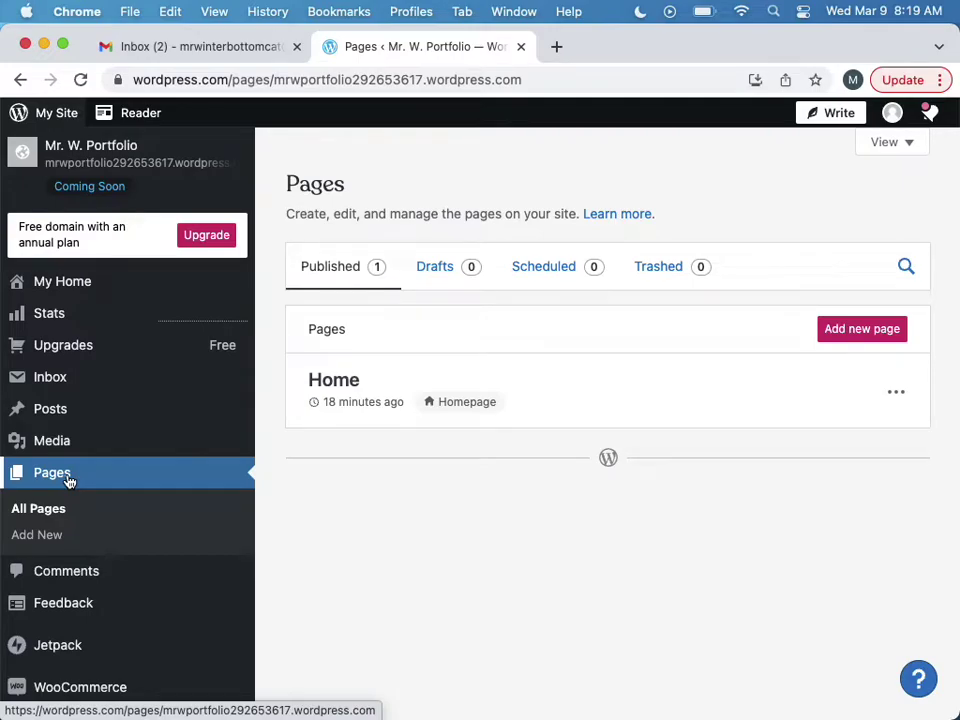
Step: Add a new page based on the "Image with title and description" layout from the Images category
key("super+shift+3")
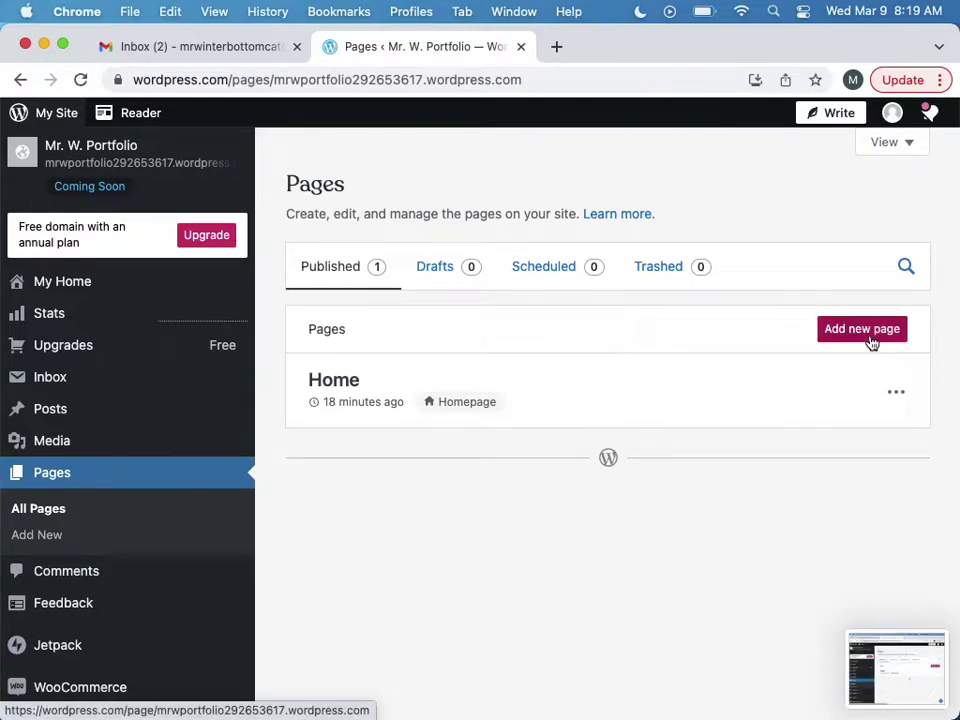
left_click(866, 334)
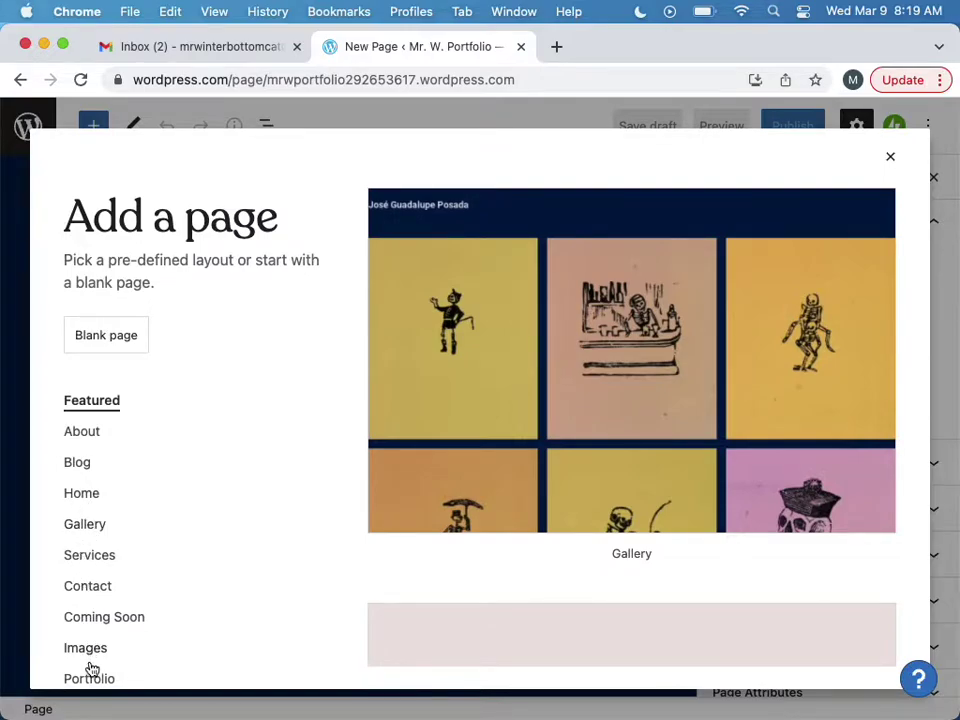
left_click(90, 680)
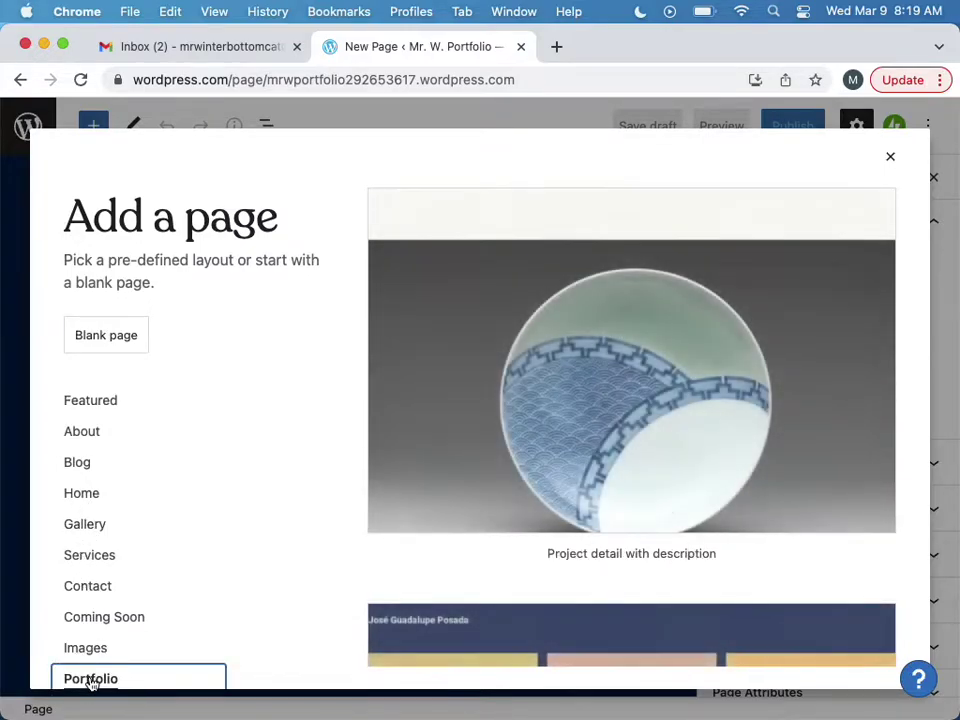
scroll(583, 492, "down", 6)
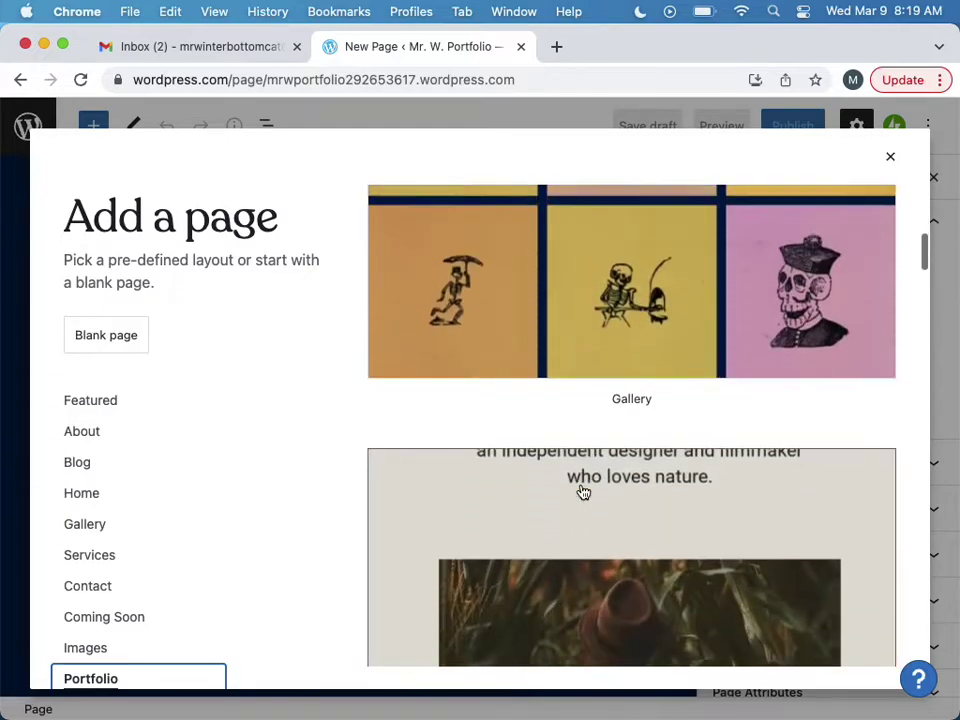
left_click(120, 530)
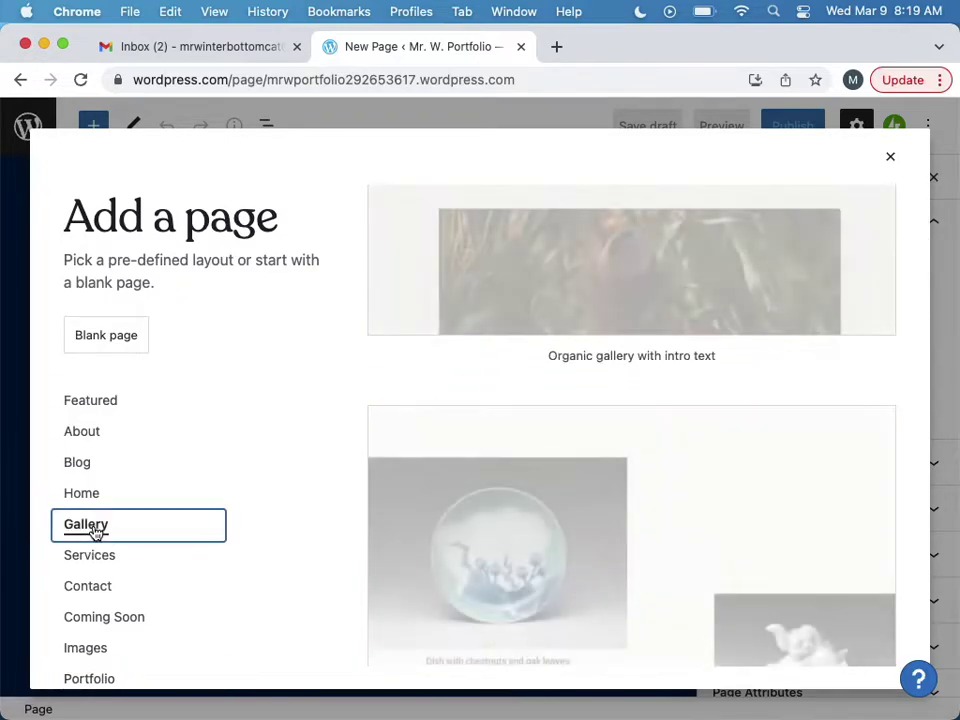
left_click(98, 647)
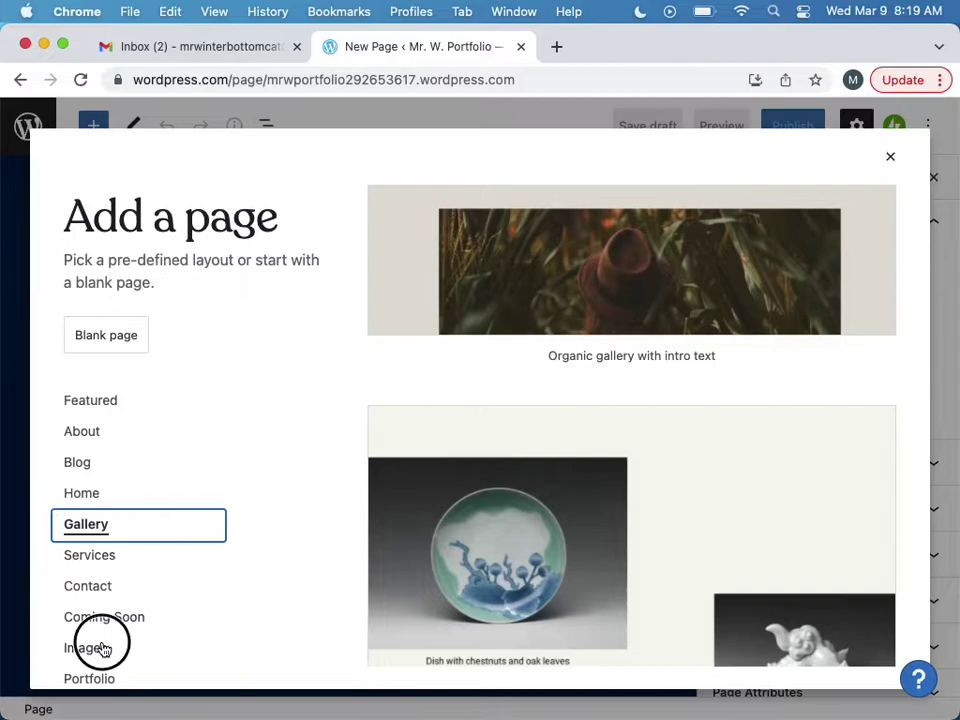
scroll(520, 520, "down", 5)
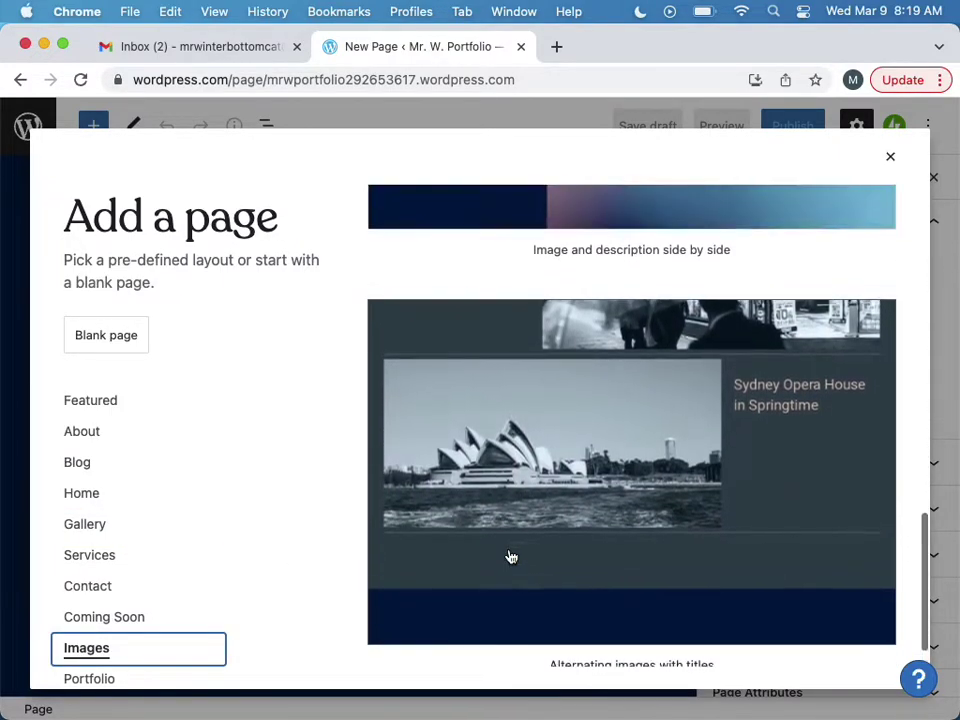
scroll(509, 556, "up", 10)
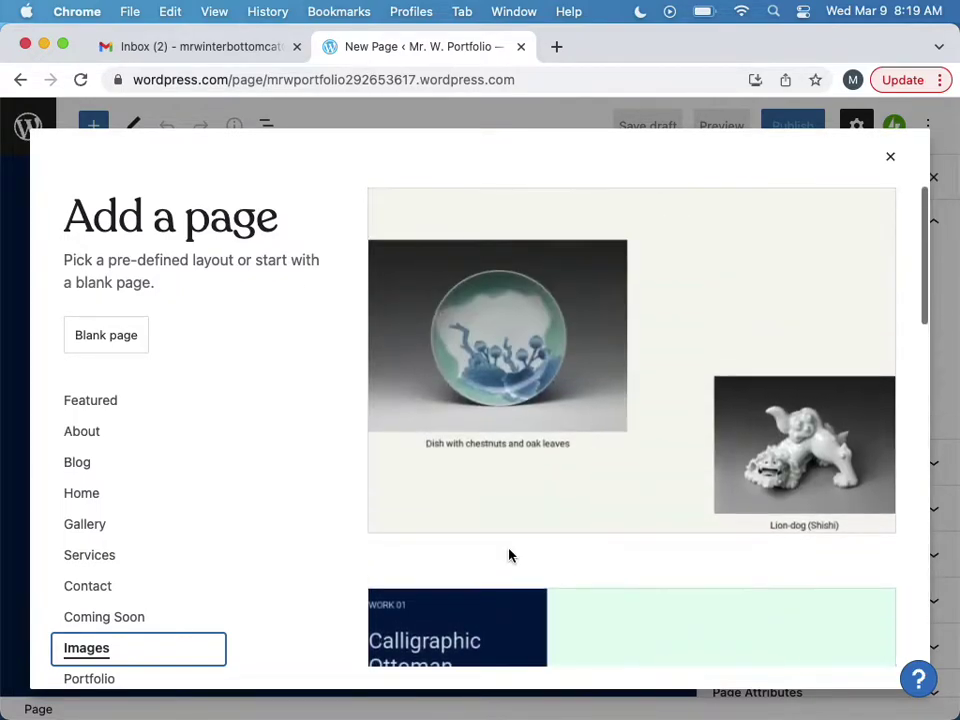
scroll(509, 556, "down", 5)
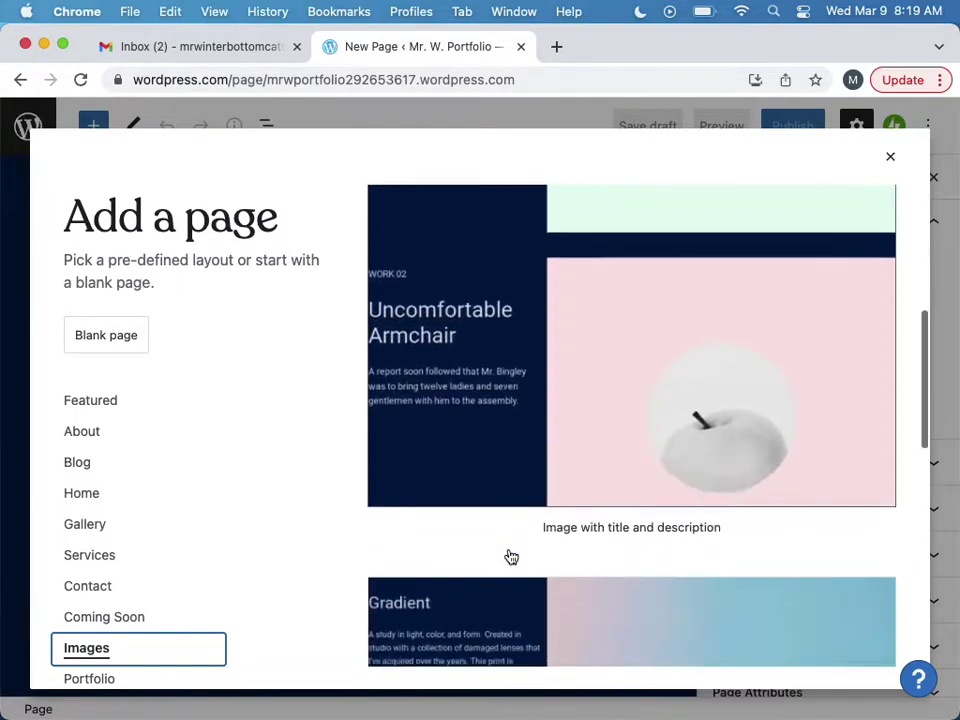
left_click(643, 253)
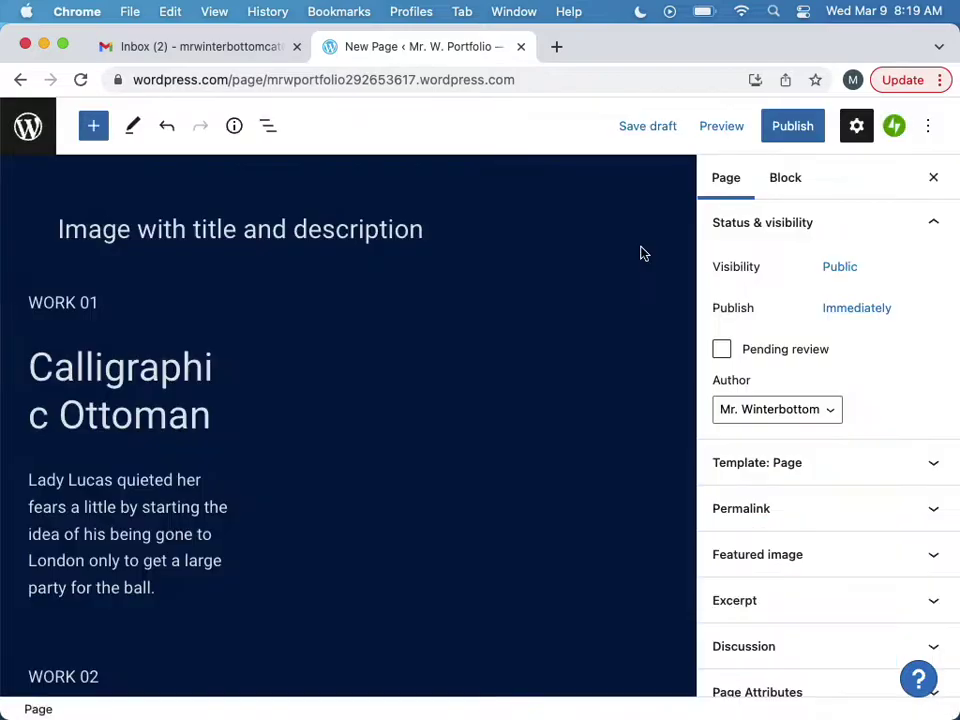
Step: Replace the new page's title with "Photo Play"
left_click(326, 231)
key("super+a")
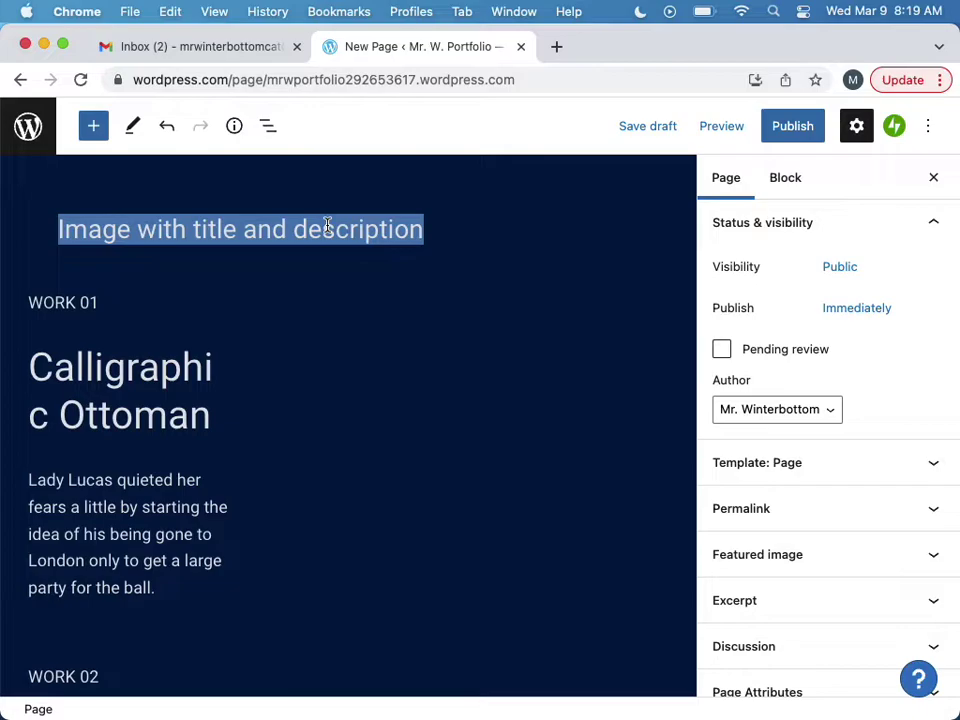
scroll(236, 476, "down", 10)
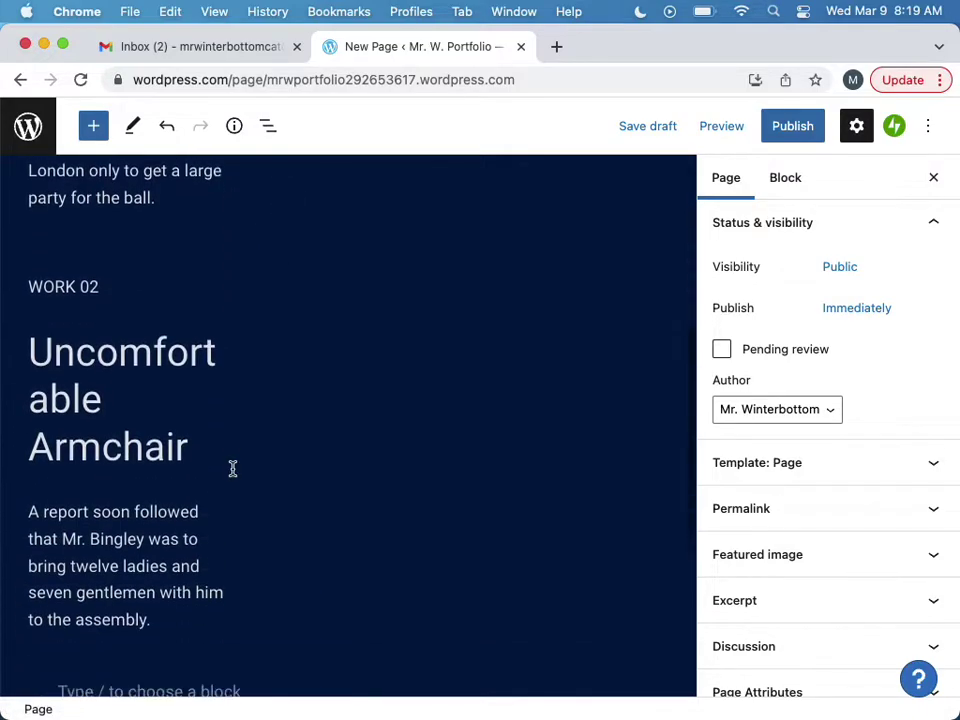
scroll(231, 474, "up", 10)
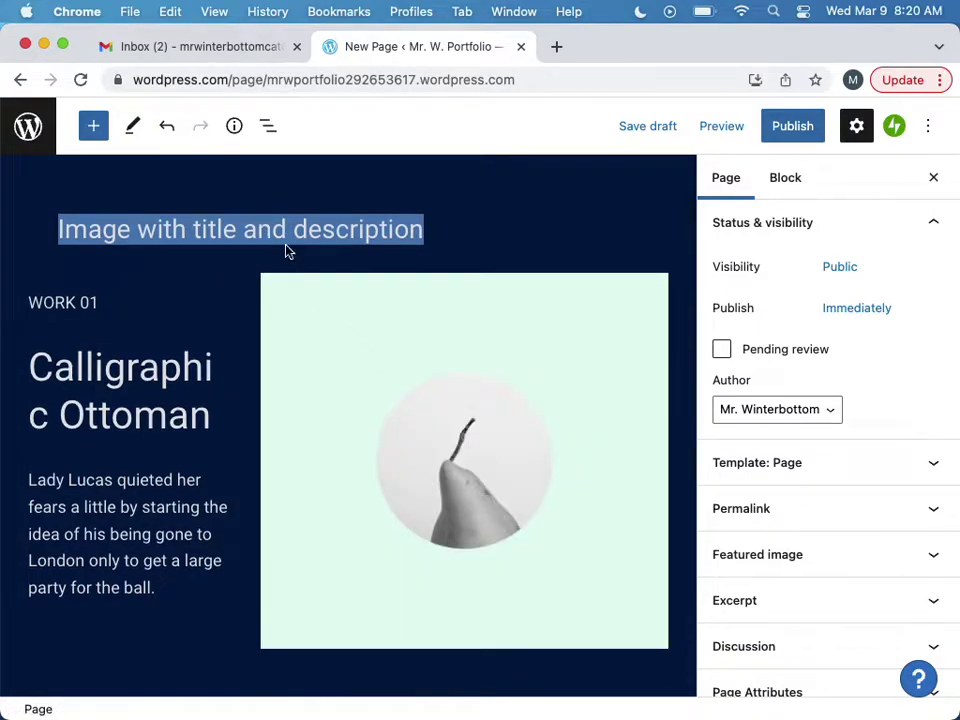
left_click(292, 229)
key("super+a")
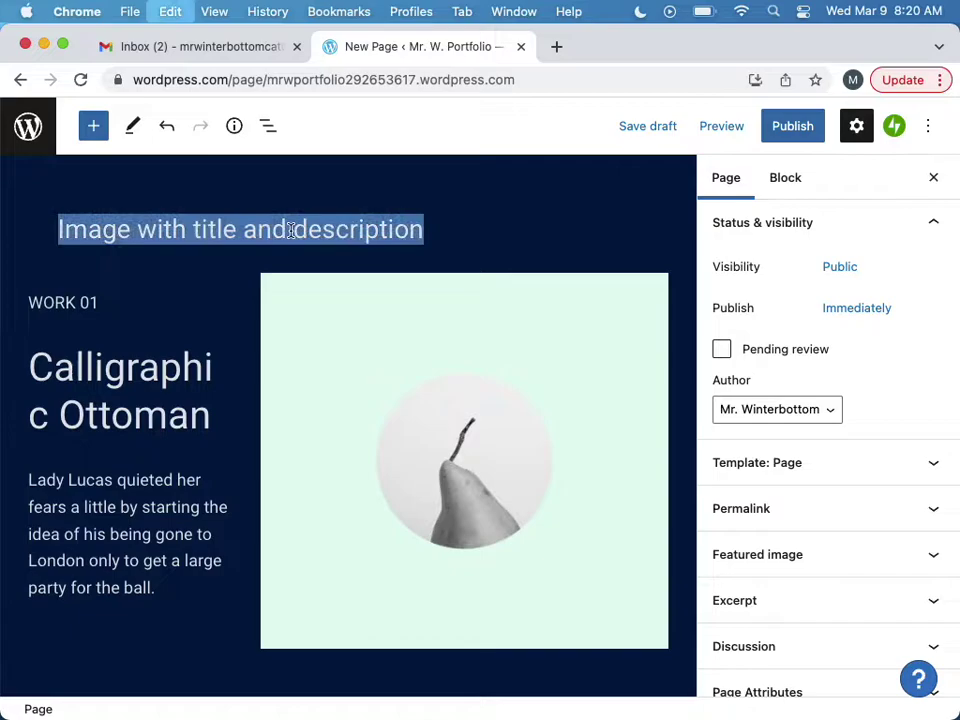
type("Ph")
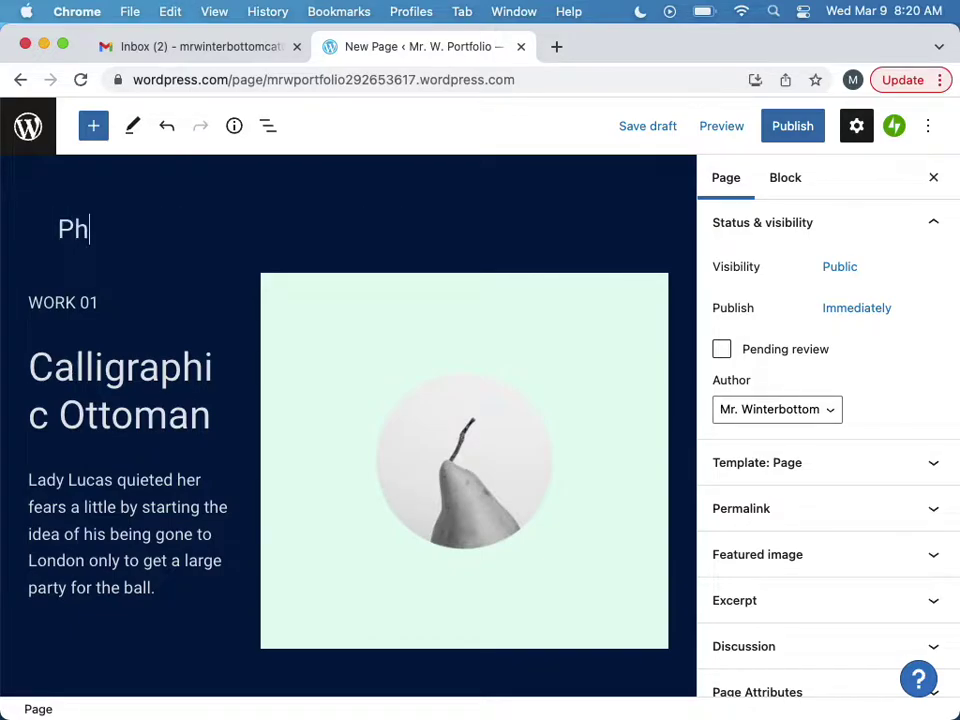
type("otooto PLa")
key("BackSpace")
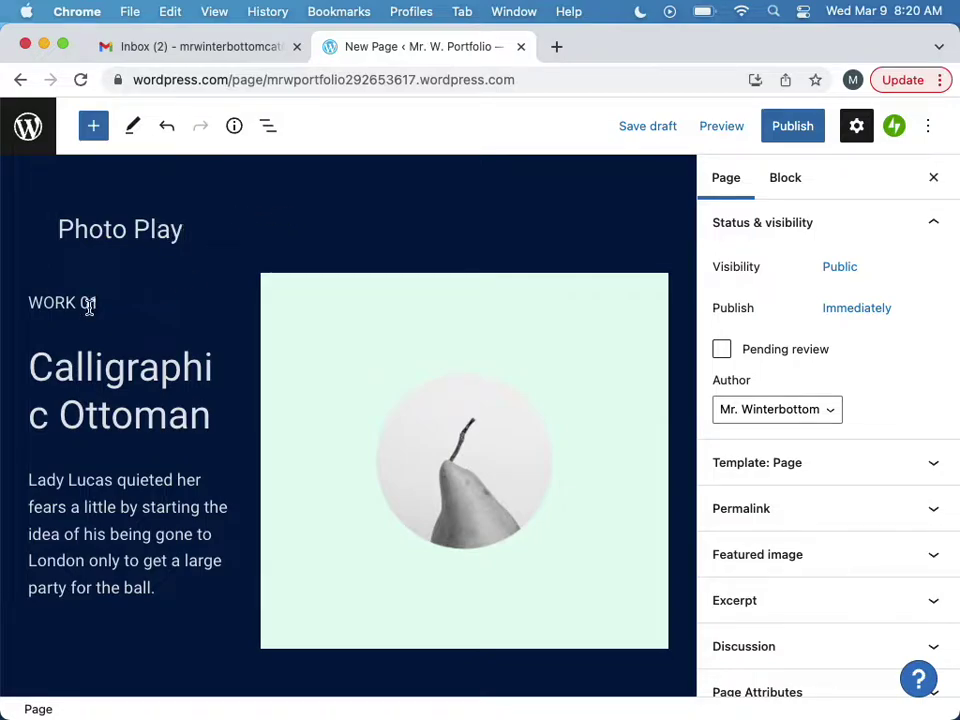
Step: Replace the WORK 01 heading with "Bad Photoshop" and its description with "Kanye at Chuck E Cheese"
left_click_drag(212, 420, 22, 375)
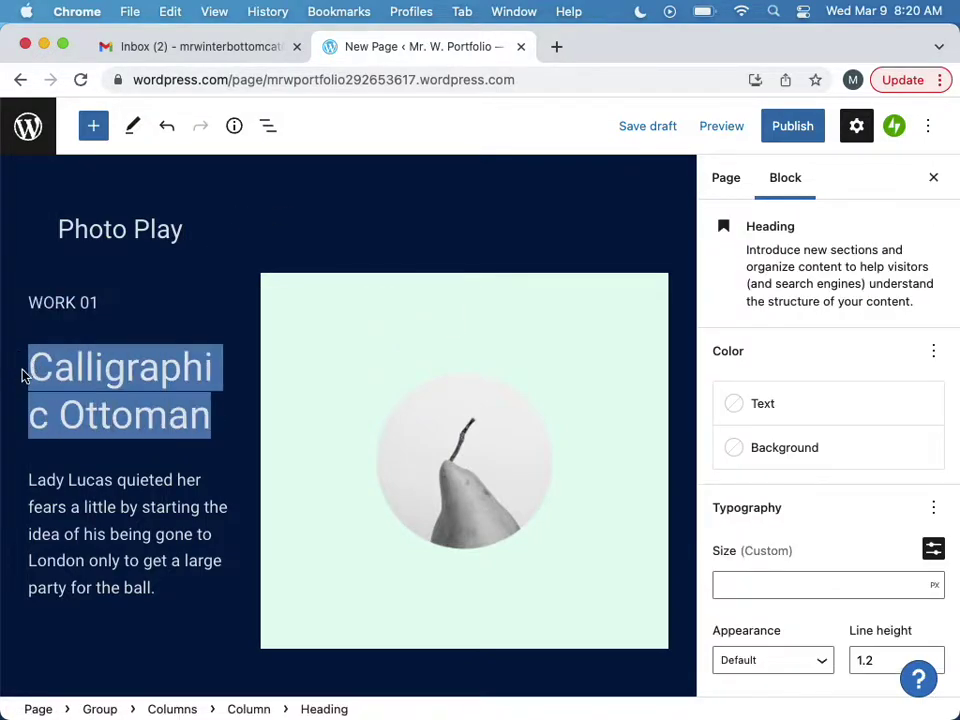
type("Bad Photos")
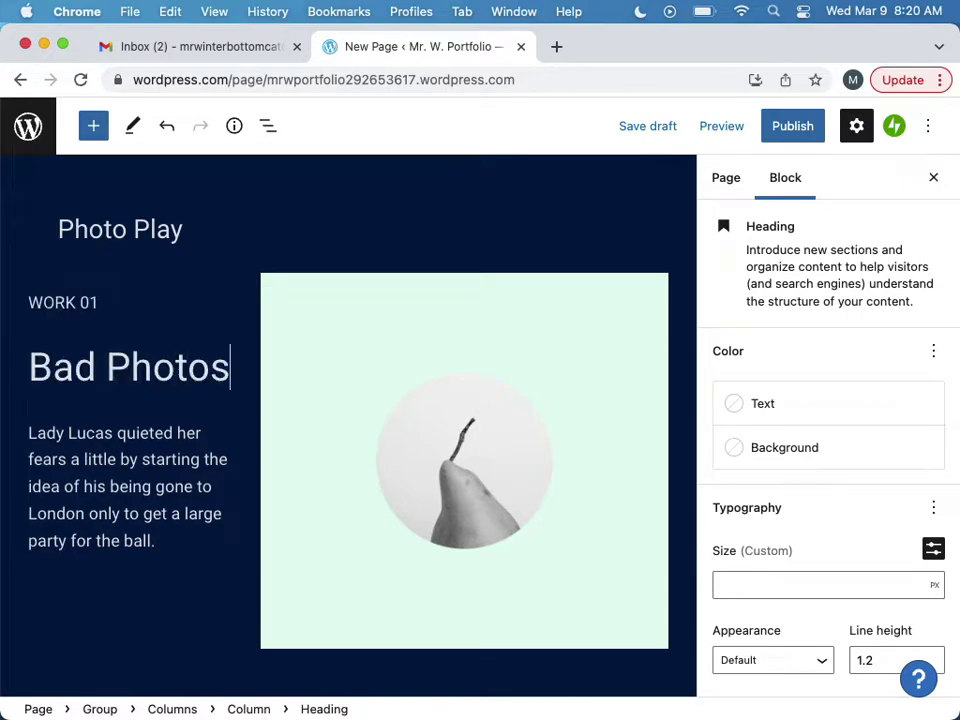
type("hop")
left_click_drag(160, 543, 26, 431)
type("KAnye at Chuck E Cheese")
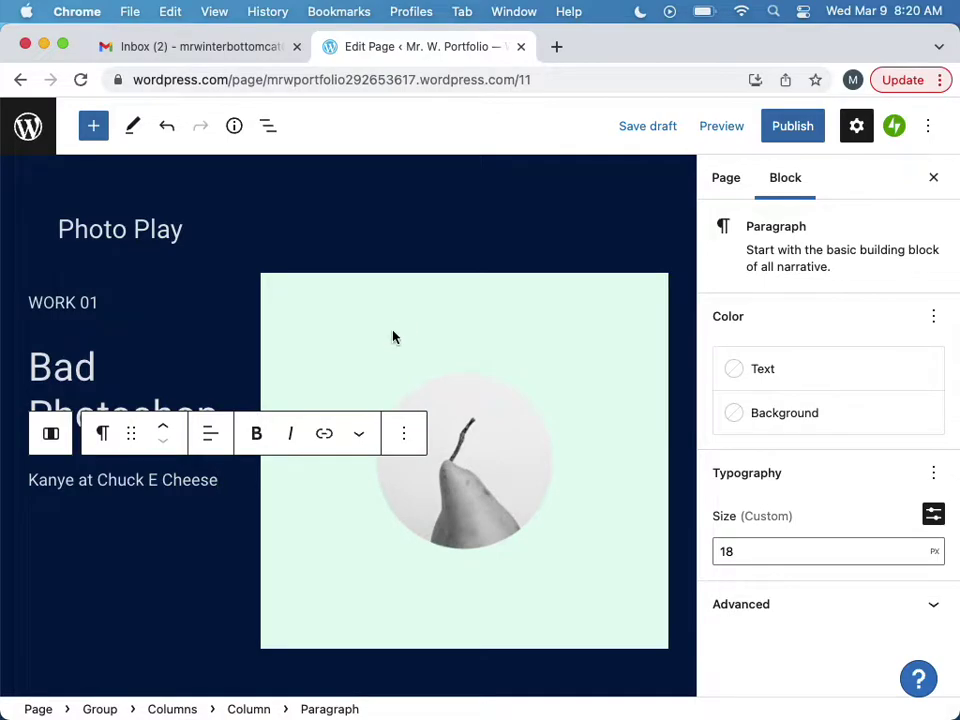
left_click(392, 332)
left_click(595, 241)
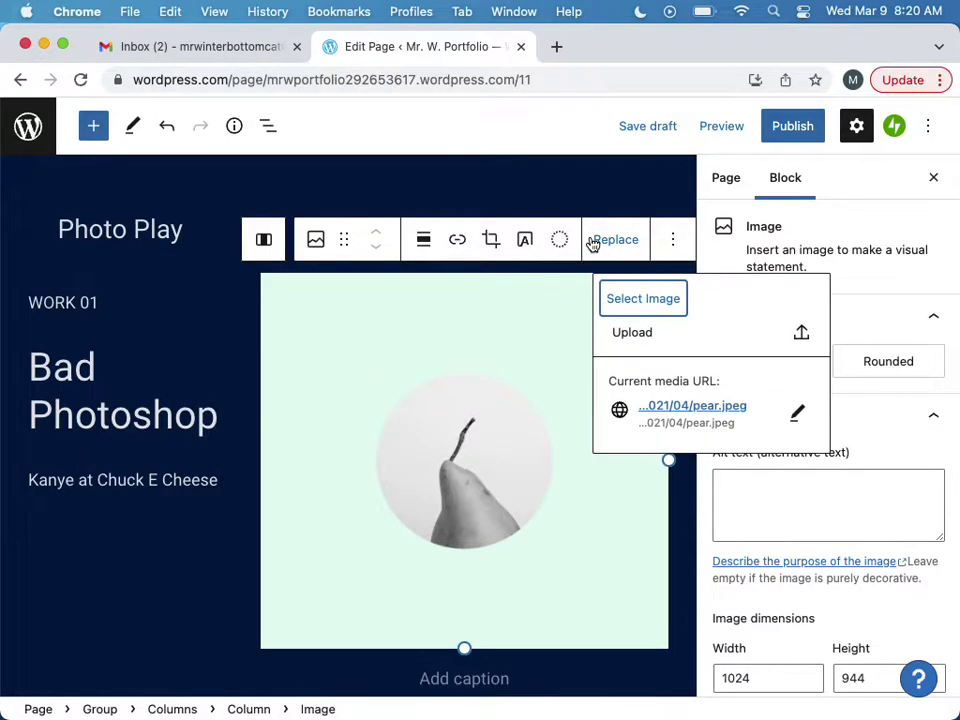
left_click(646, 335)
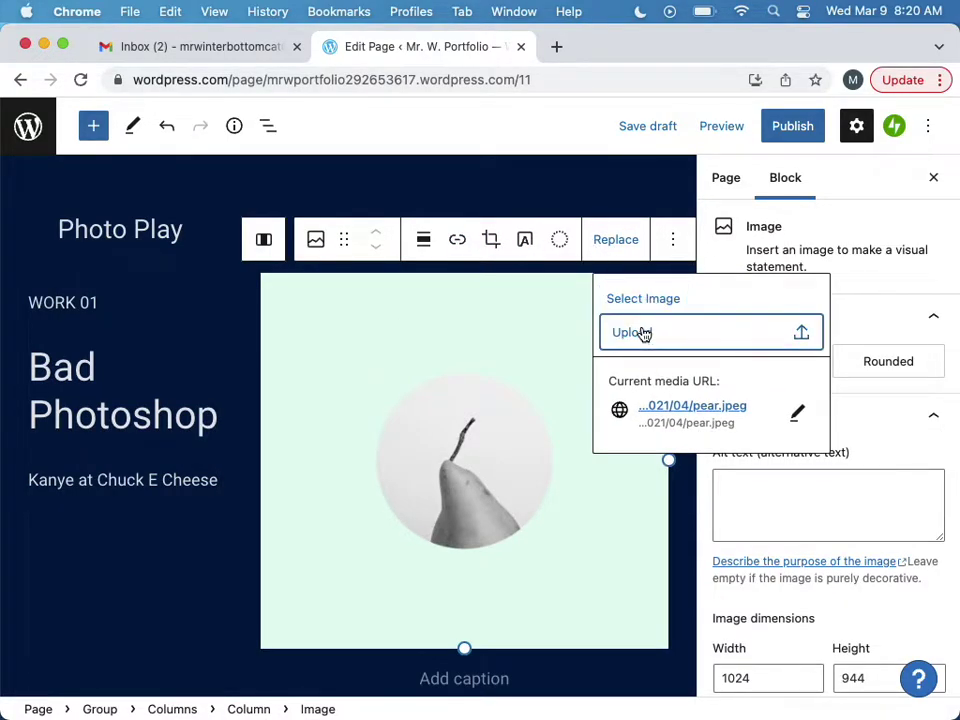
key("Escape")
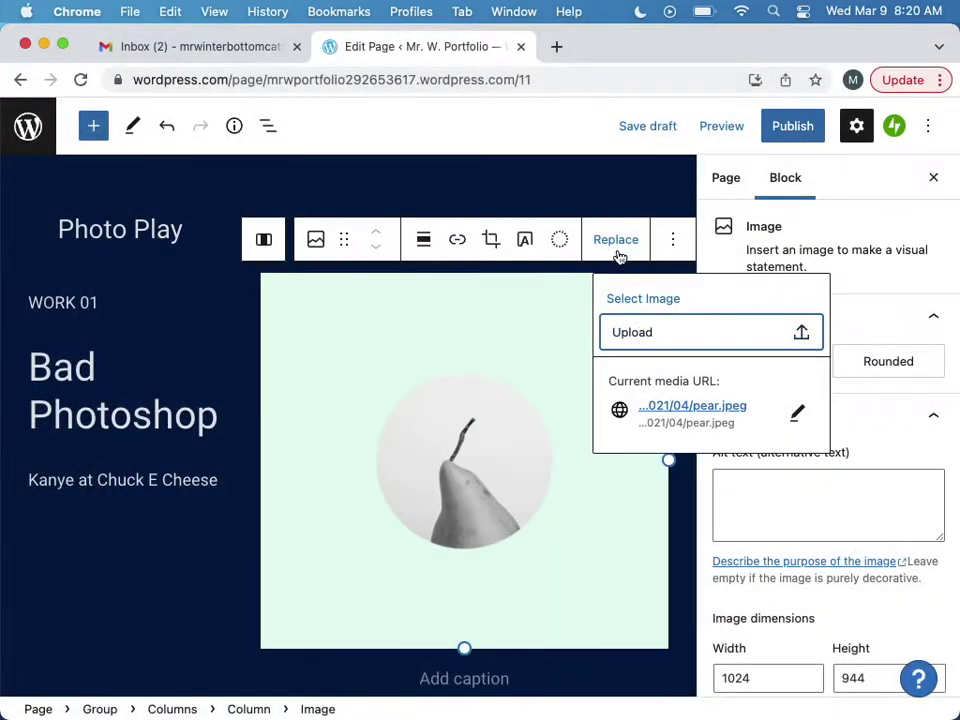
Step: Replace the pear image in the WORK 01 section by uploading chuckecheese.jpeg from the Photo Manipulation folder
left_click(519, 353)
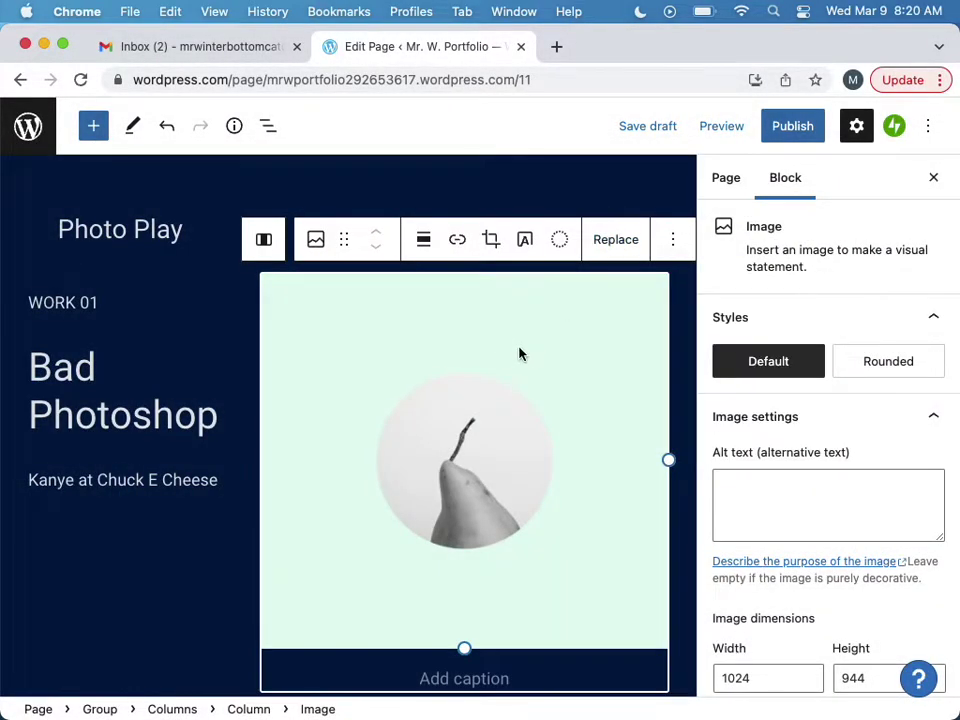
left_click(620, 247)
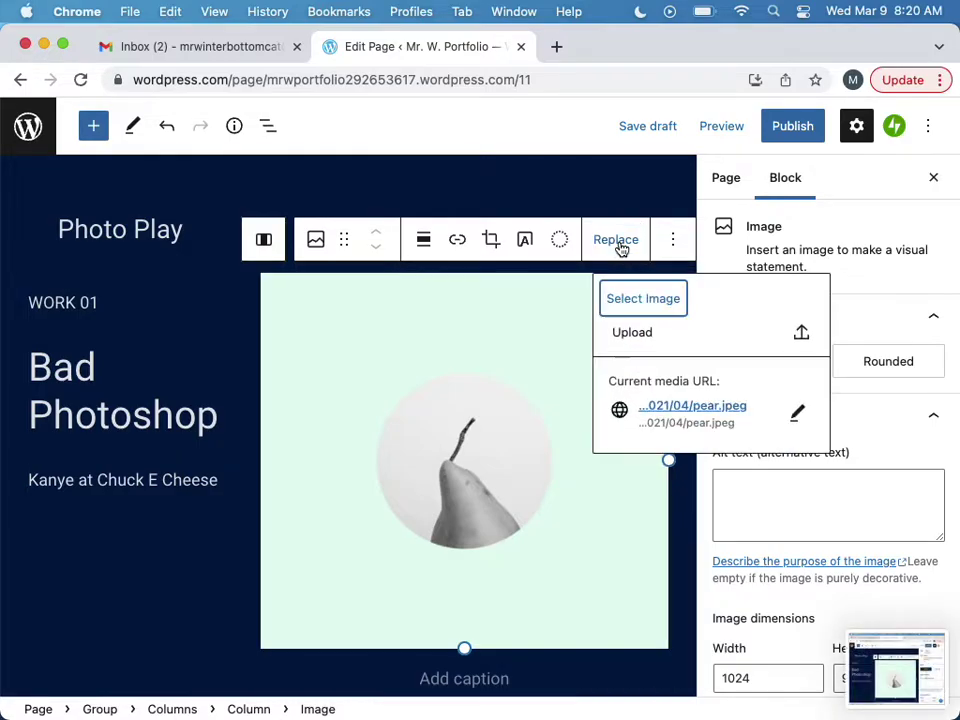
left_click(636, 334)
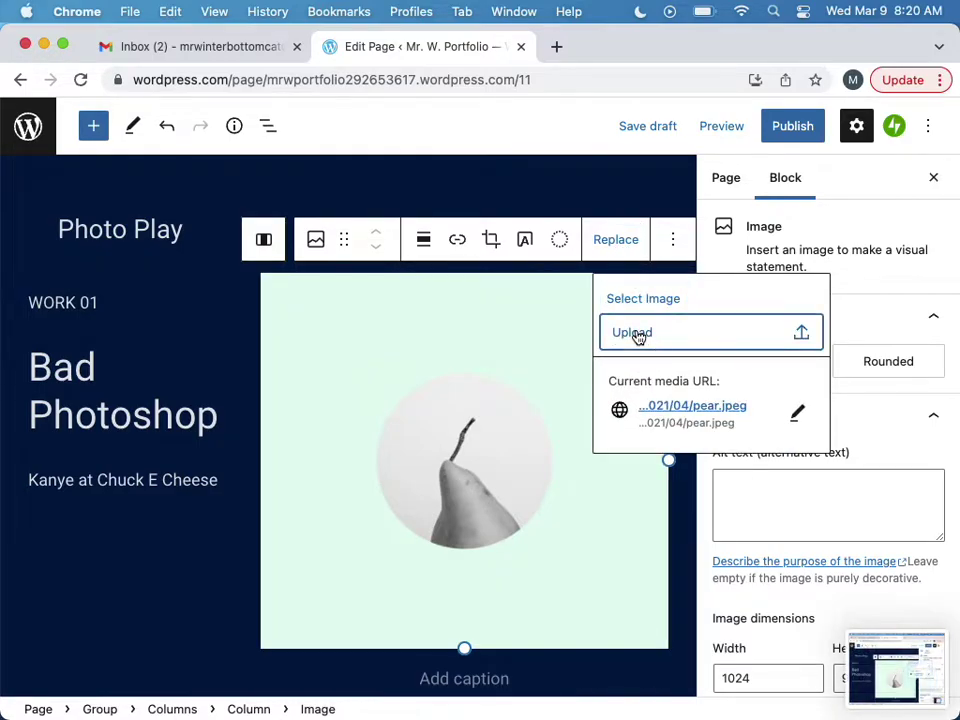
scroll(370, 450, "down", 3)
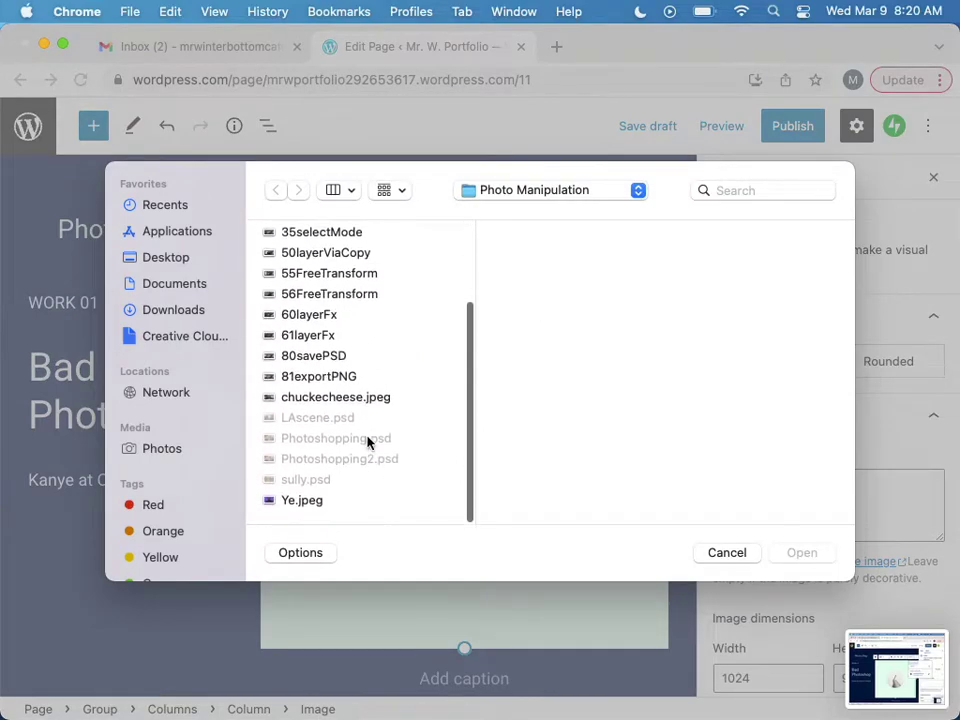
left_click(369, 406)
double_click(369, 406)
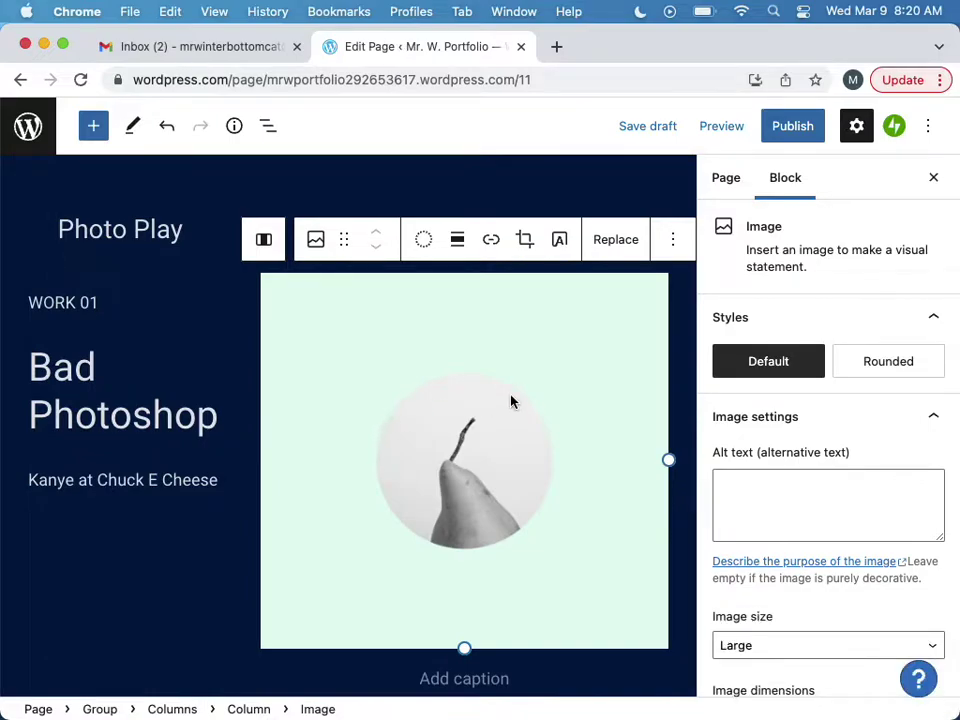
scroll(570, 456, "down", 5)
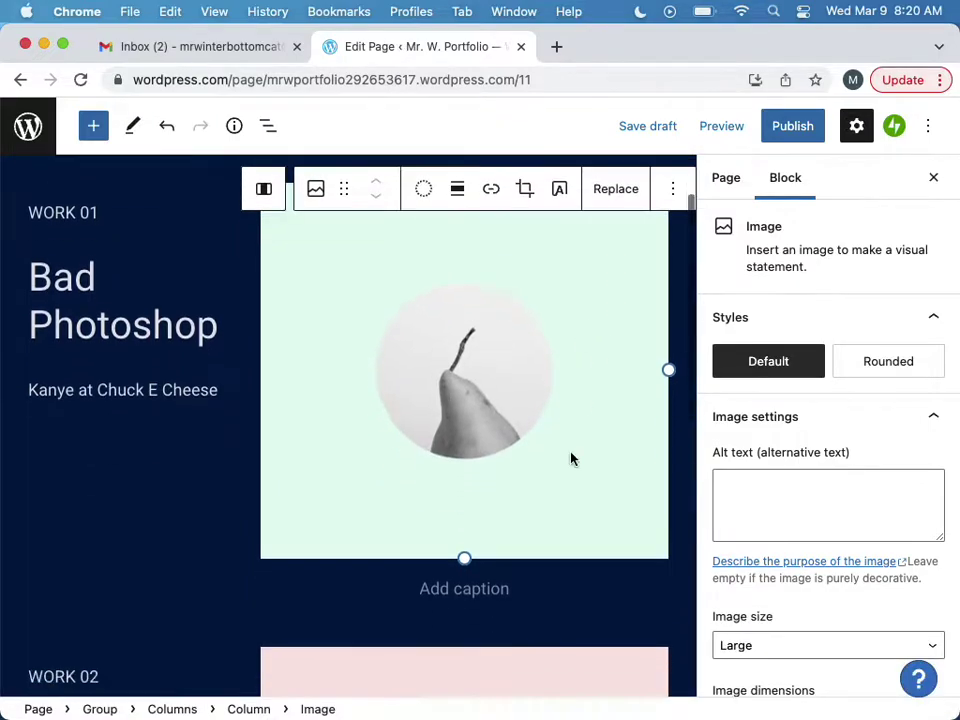
scroll(571, 459, "up", 5)
left_click(634, 239)
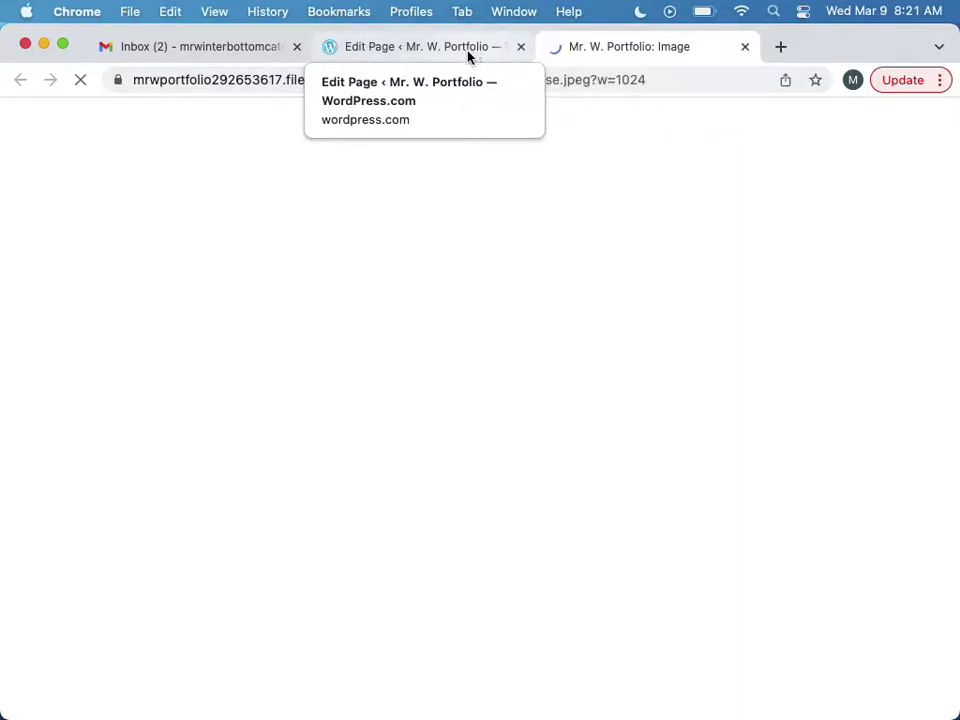
left_click(469, 56)
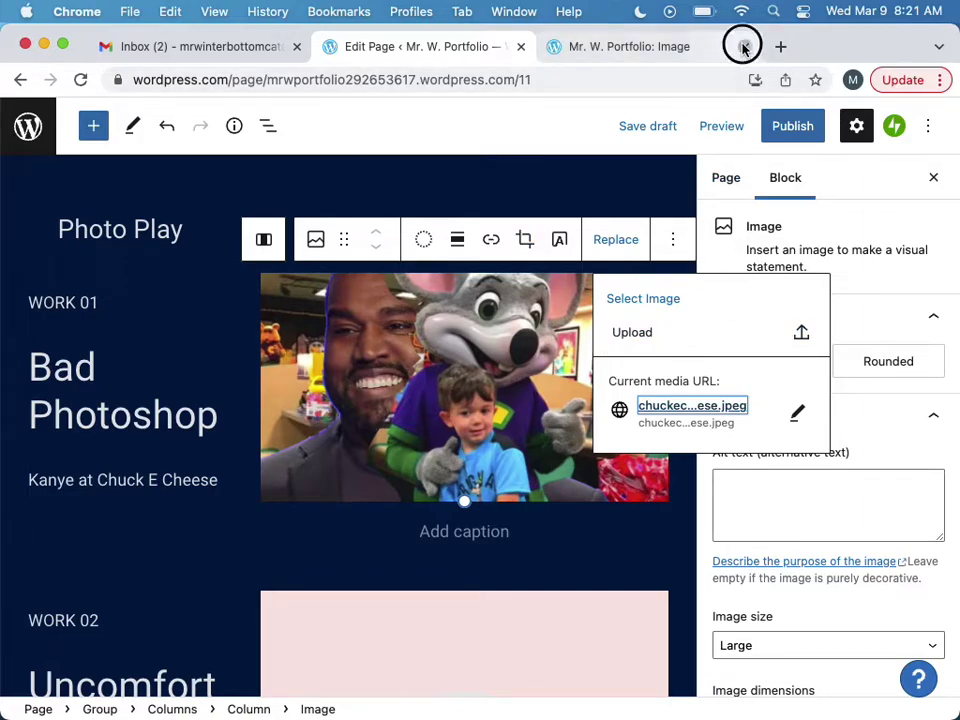
left_click(745, 46)
Step: Check the rest of the page layout and publish the Photo Play page
scroll(222, 580, "down", 5)
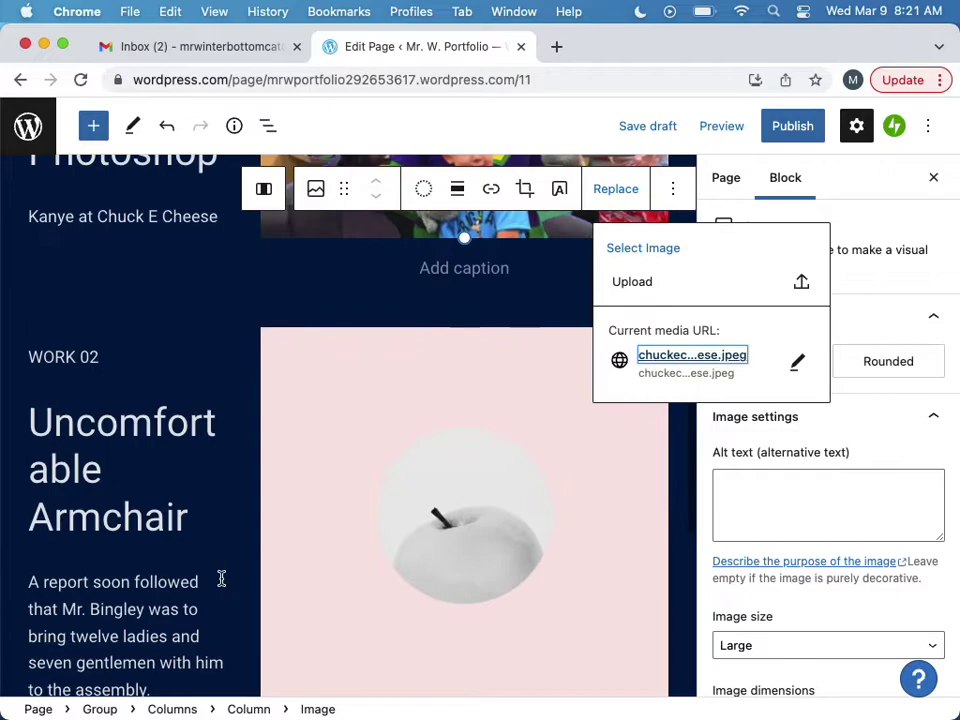
scroll(222, 580, "down", 6)
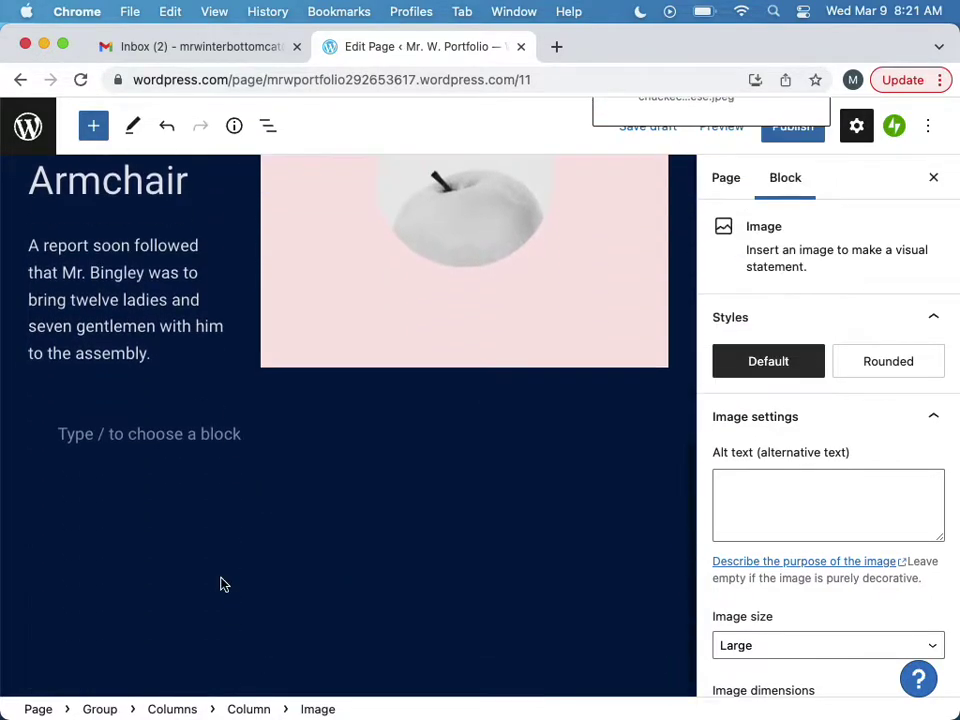
scroll(222, 582, "up", 10)
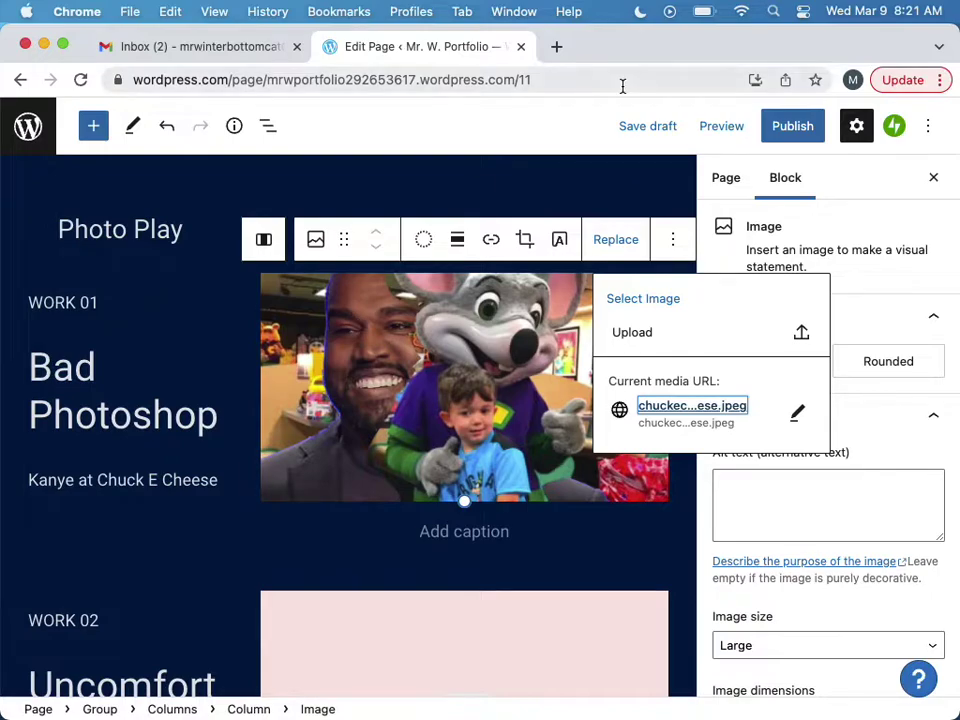
left_click(785, 127)
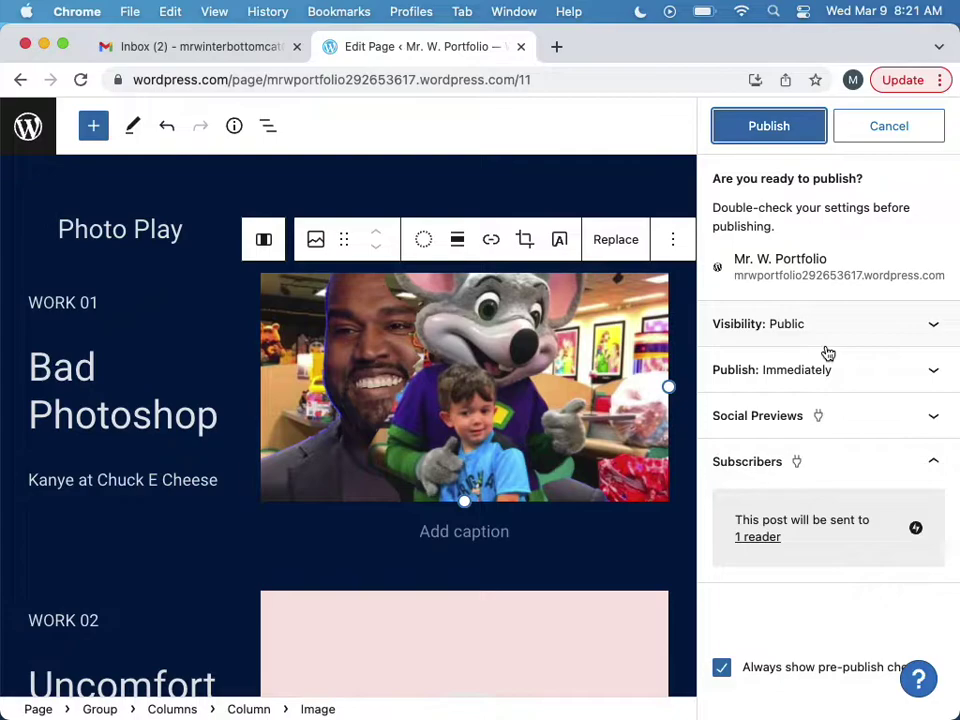
left_click(793, 131)
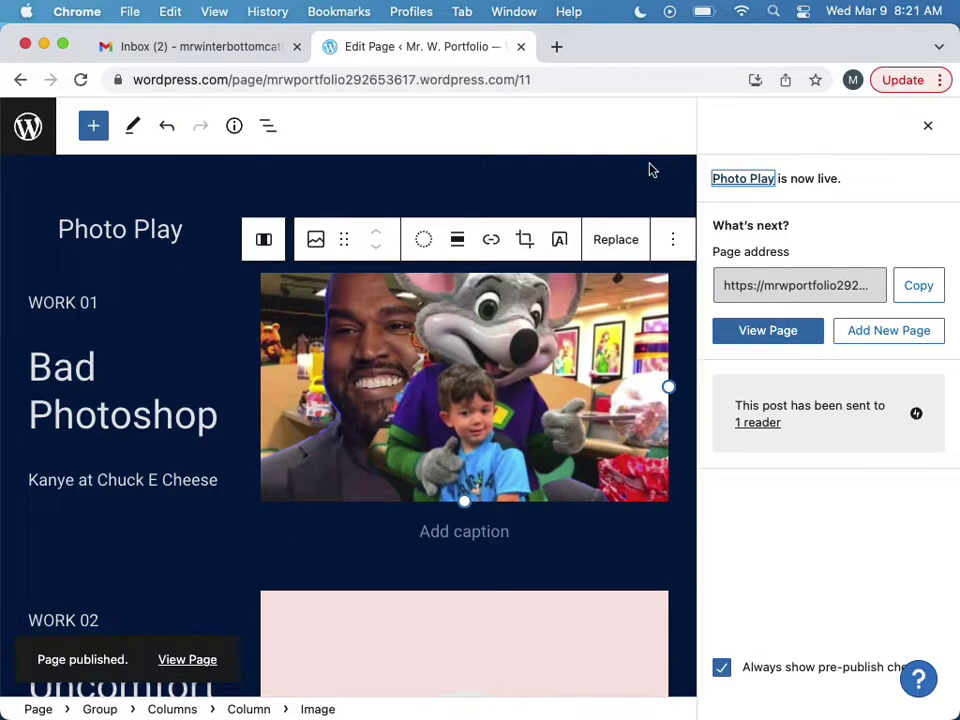
Step: Add an exclamation mark to the end of the WORK 01 description and update the published page
left_click(213, 407)
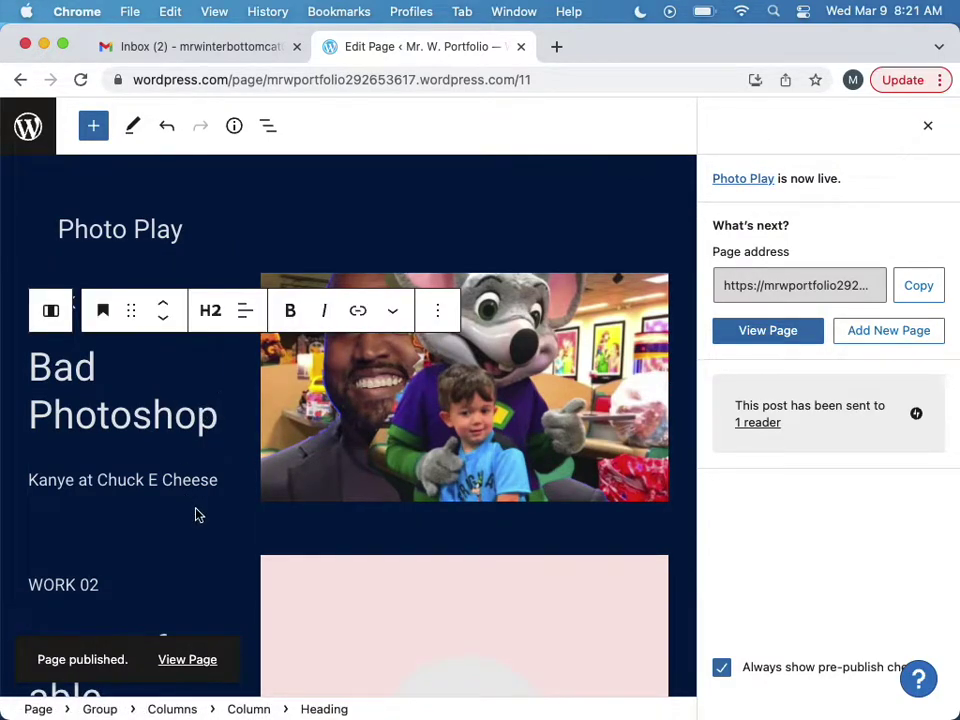
left_click(217, 481)
type("!")
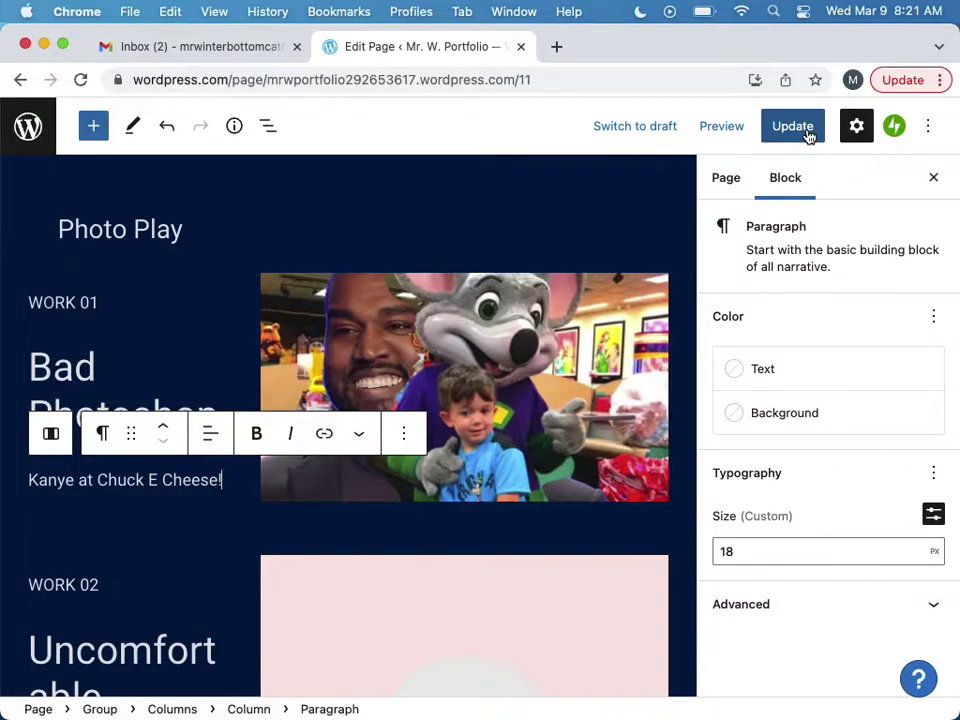
left_click(795, 127)
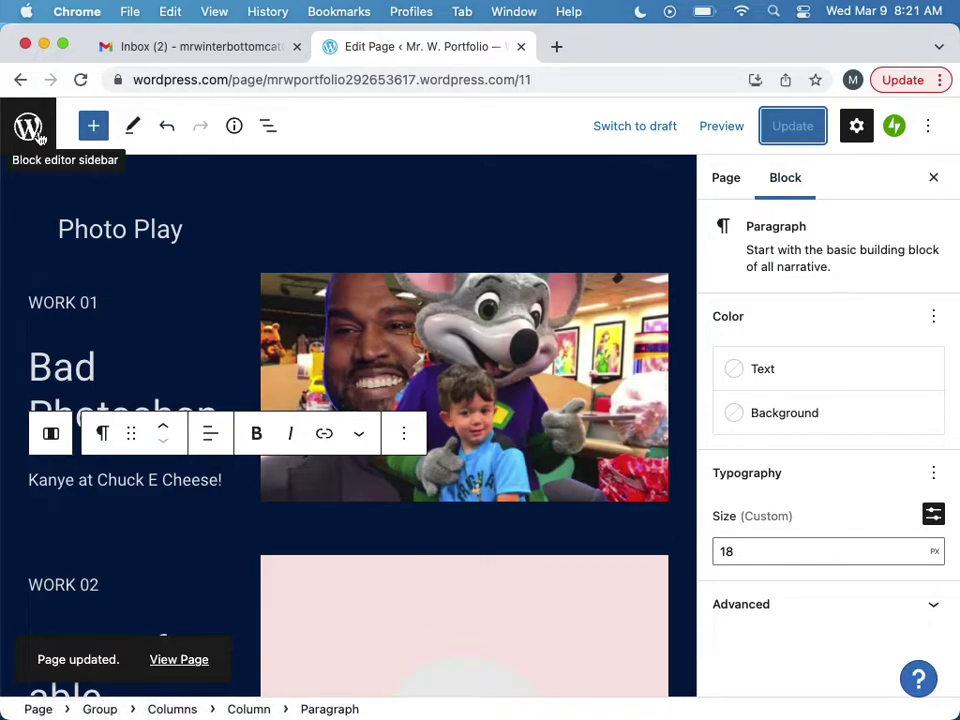
Step: Leave the page editor and return to the list of the site's pages
left_click(28, 126)
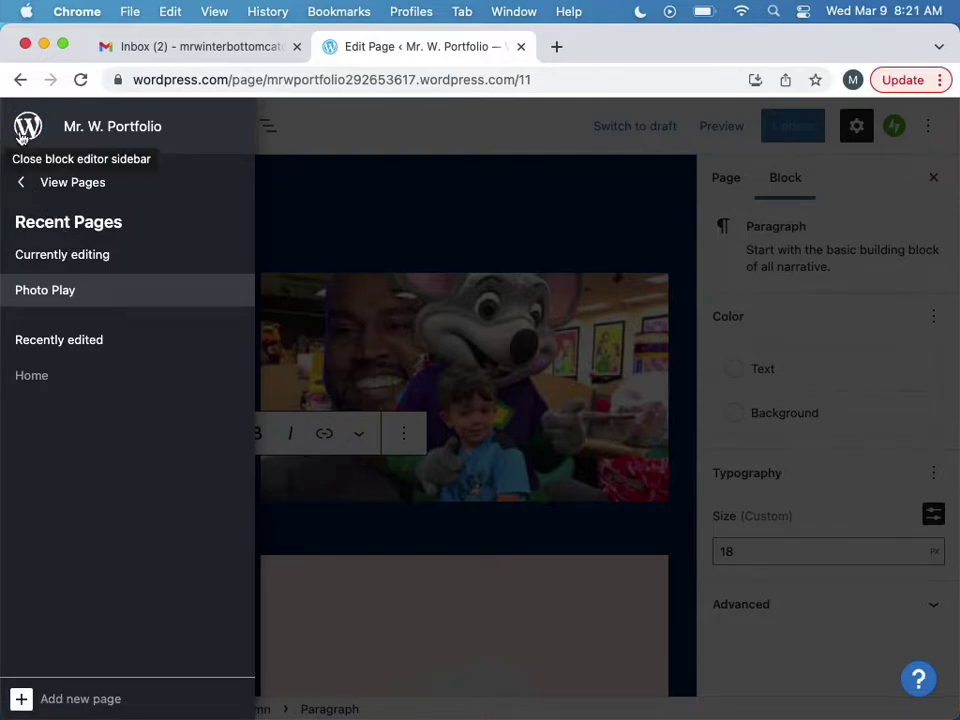
key("super+shift+3")
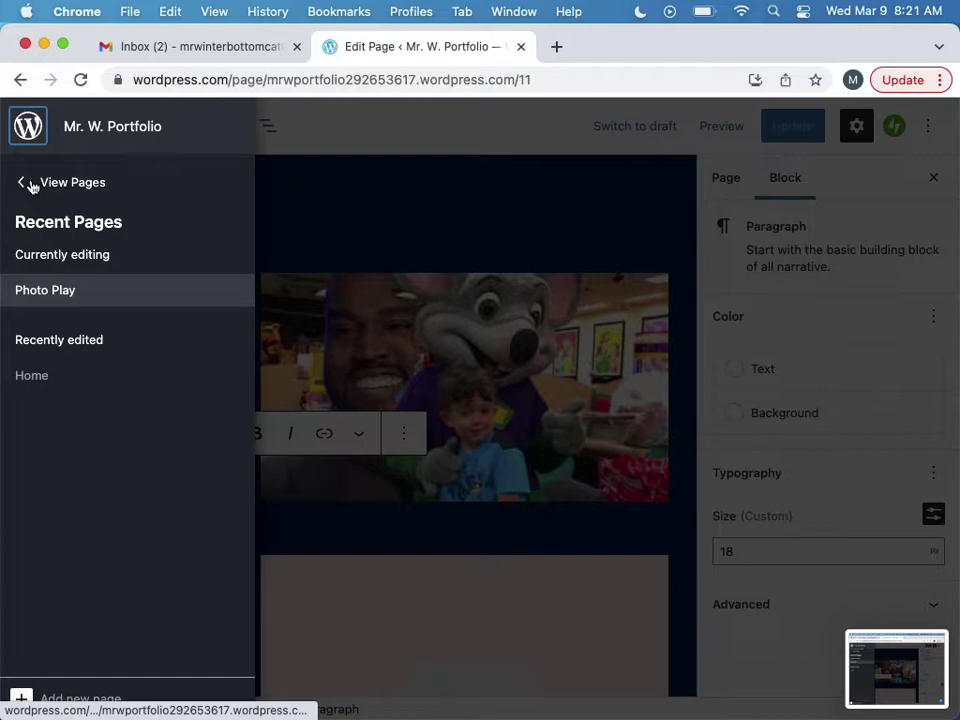
left_click(31, 184)
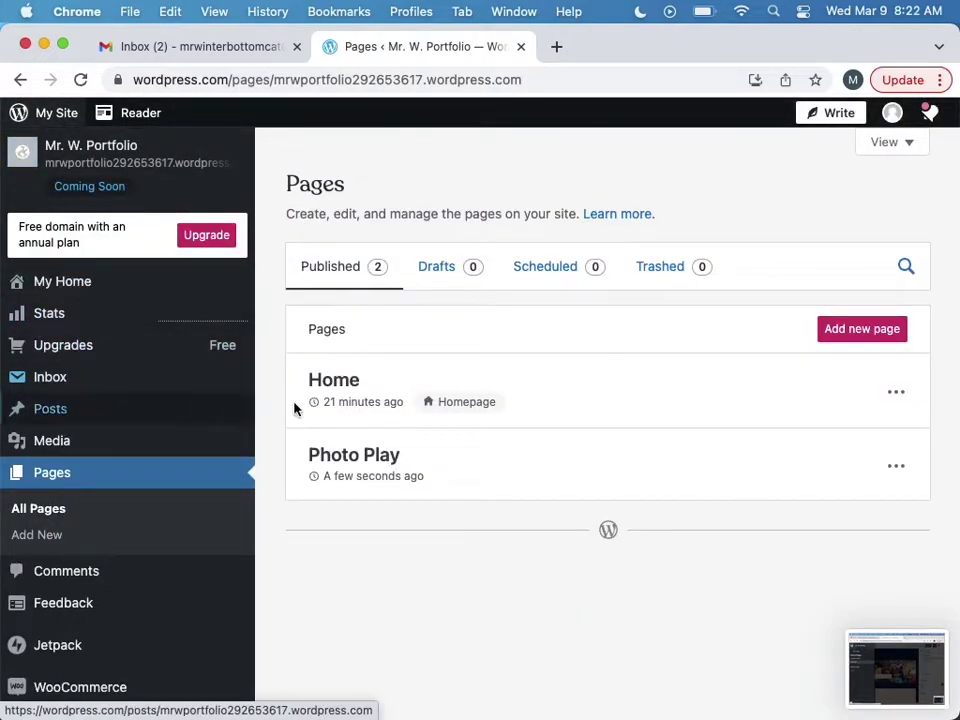
Step: Set the Photo Play page as the site's homepage and move the old Home page to the trash
left_click(893, 467)
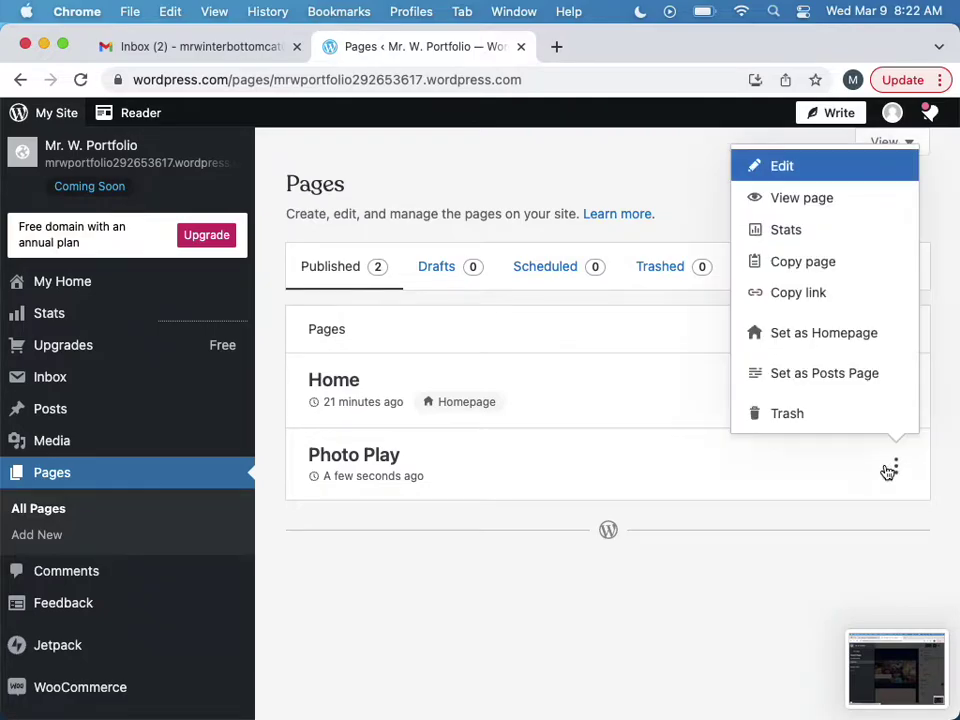
left_click(858, 334)
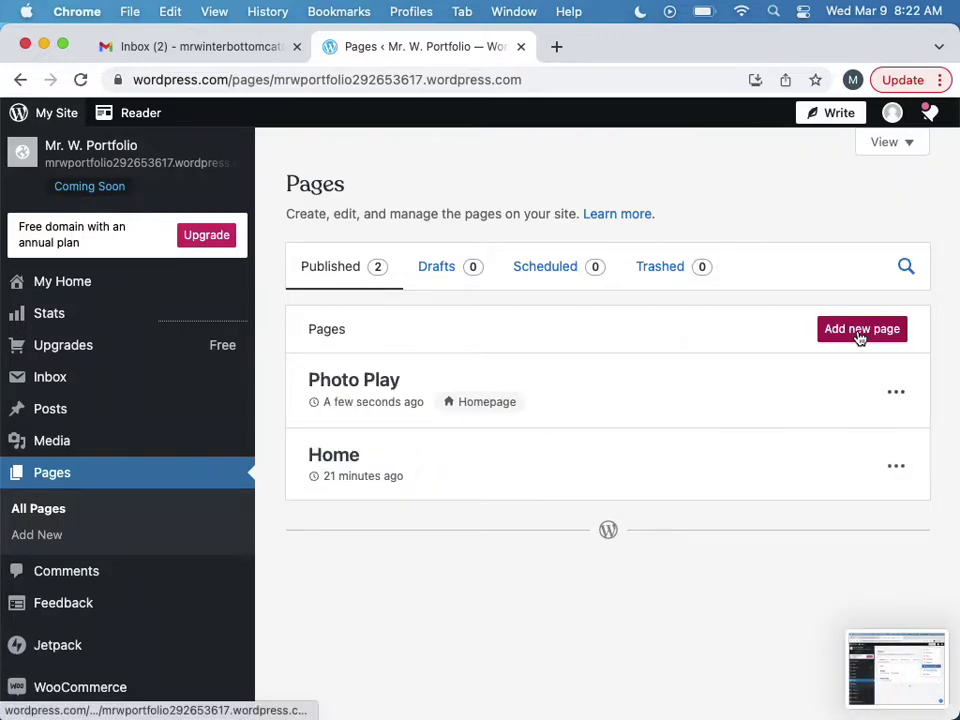
left_click(893, 467)
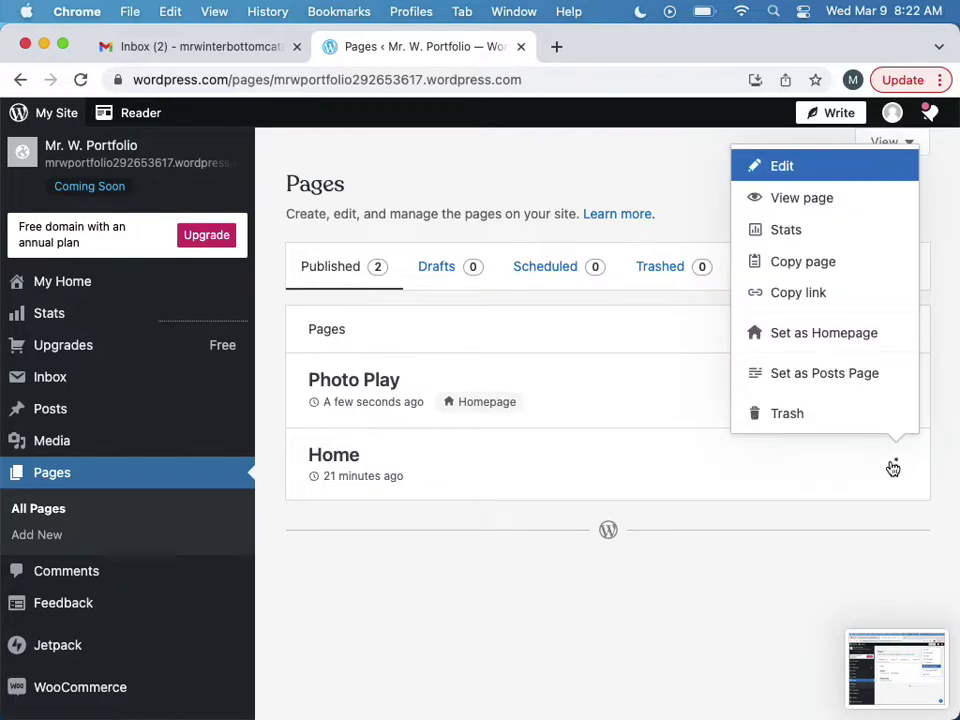
left_click(865, 411)
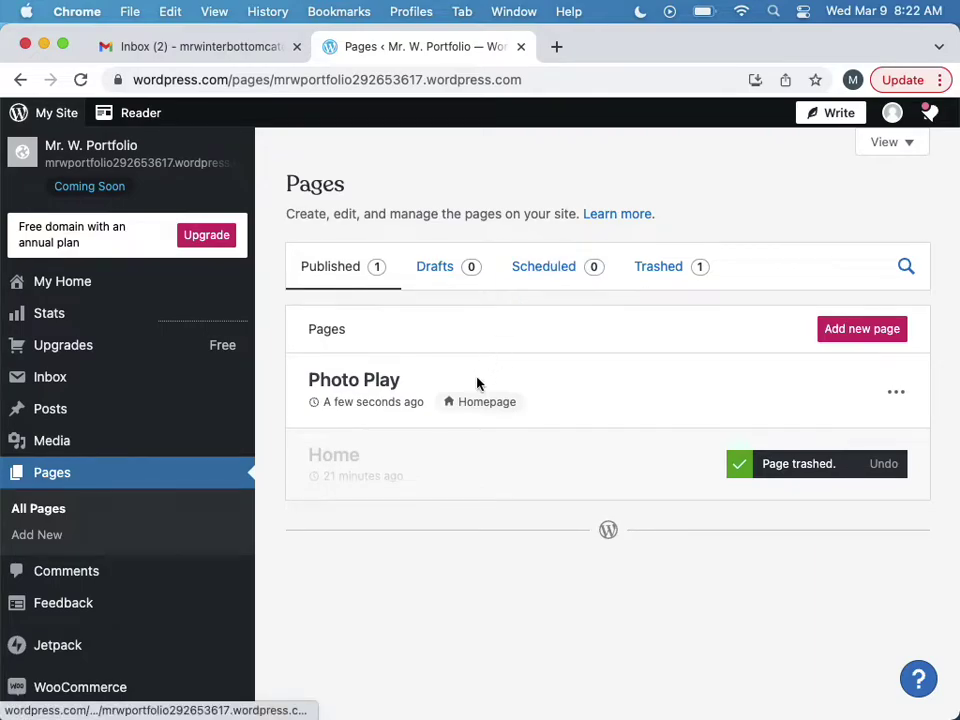
Step: Open the Photo Play page for editing and insert an empty Image block between the WORK 01 and WORK 02 sections
left_click(382, 388)
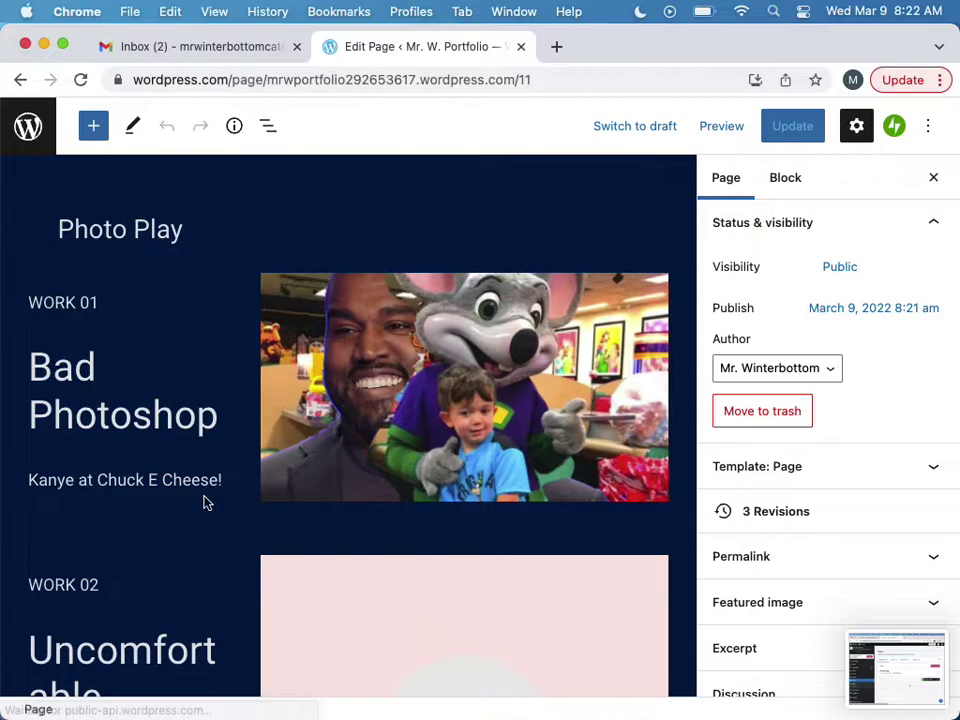
scroll(205, 502, "down", 5)
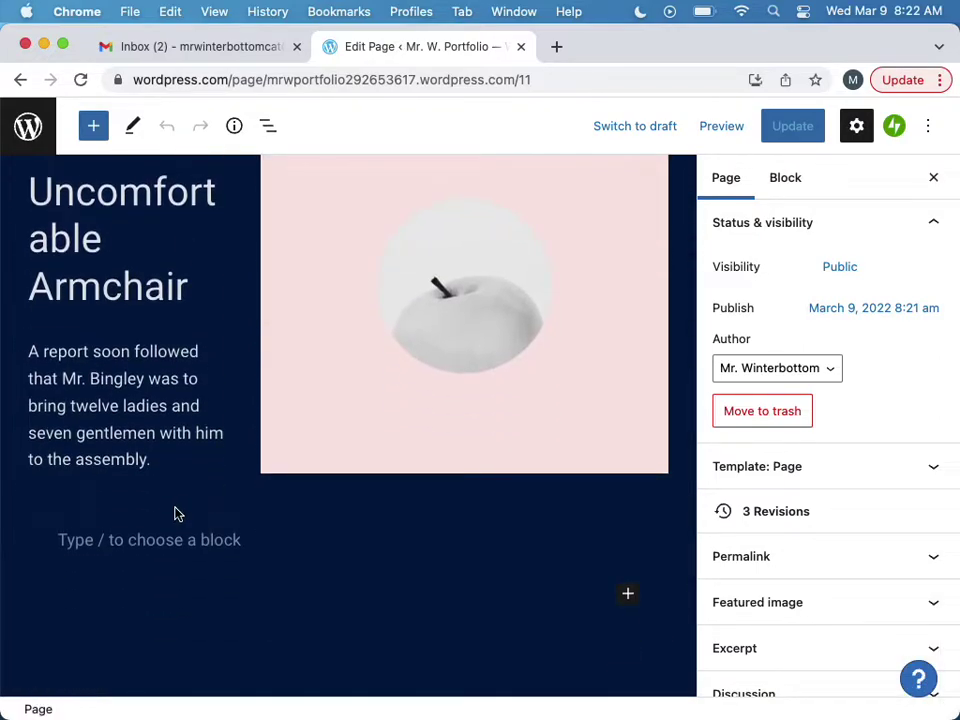
scroll(175, 511, "up", 2)
left_click(137, 293)
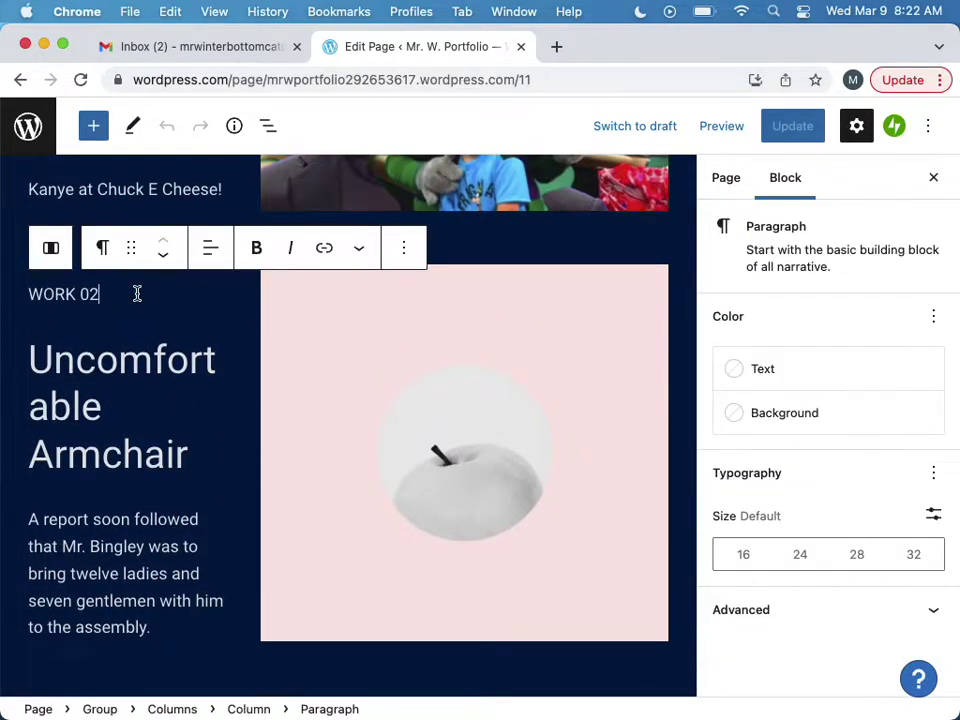
left_click(487, 250)
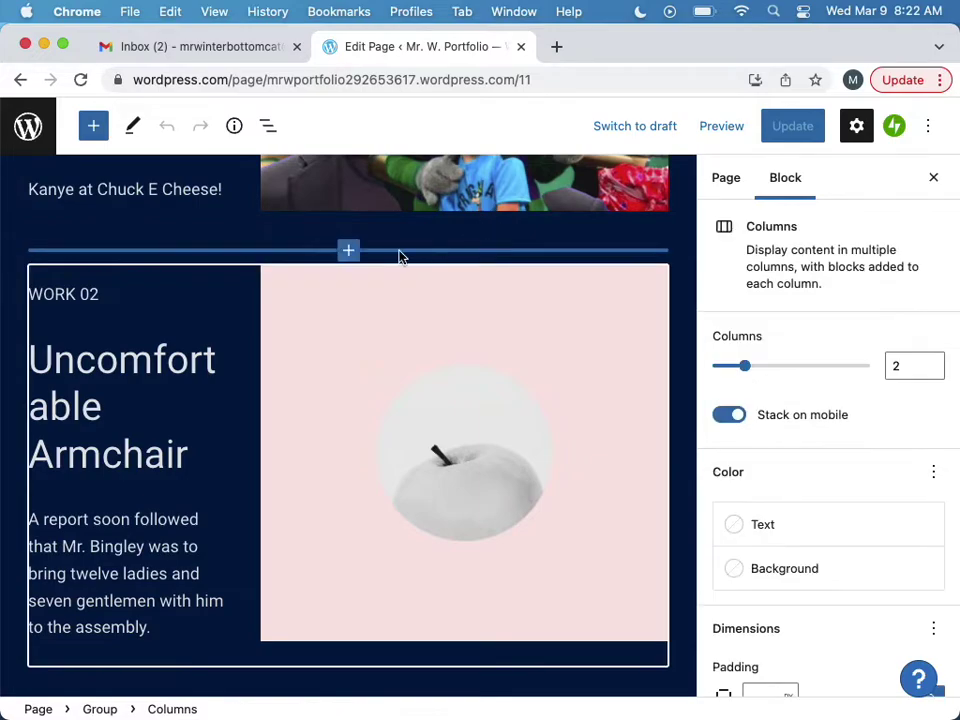
left_click(349, 252)
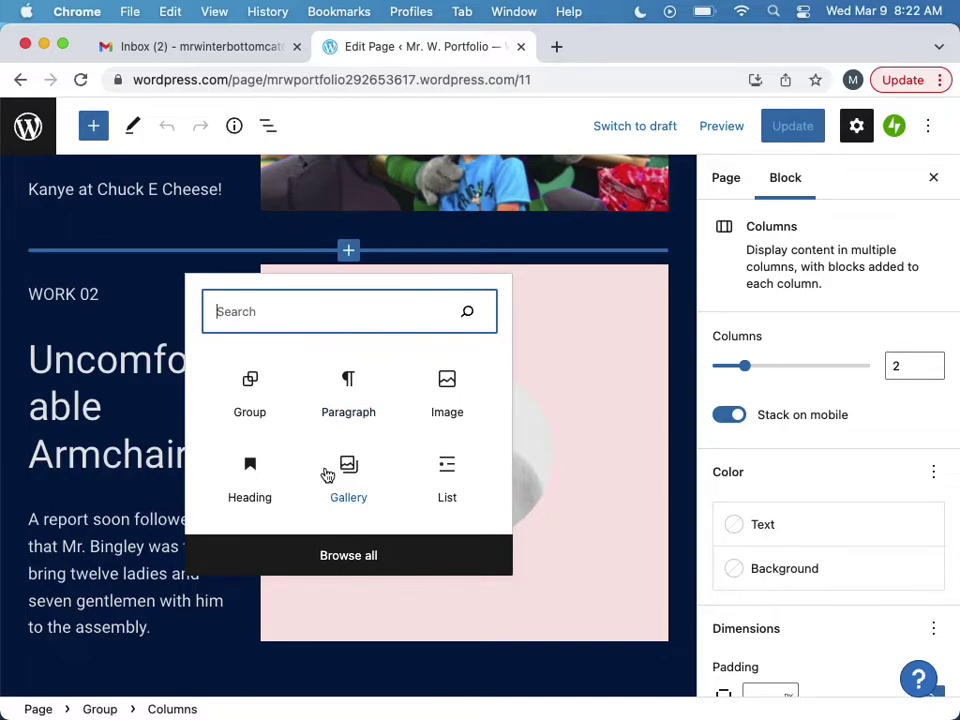
left_click(466, 391)
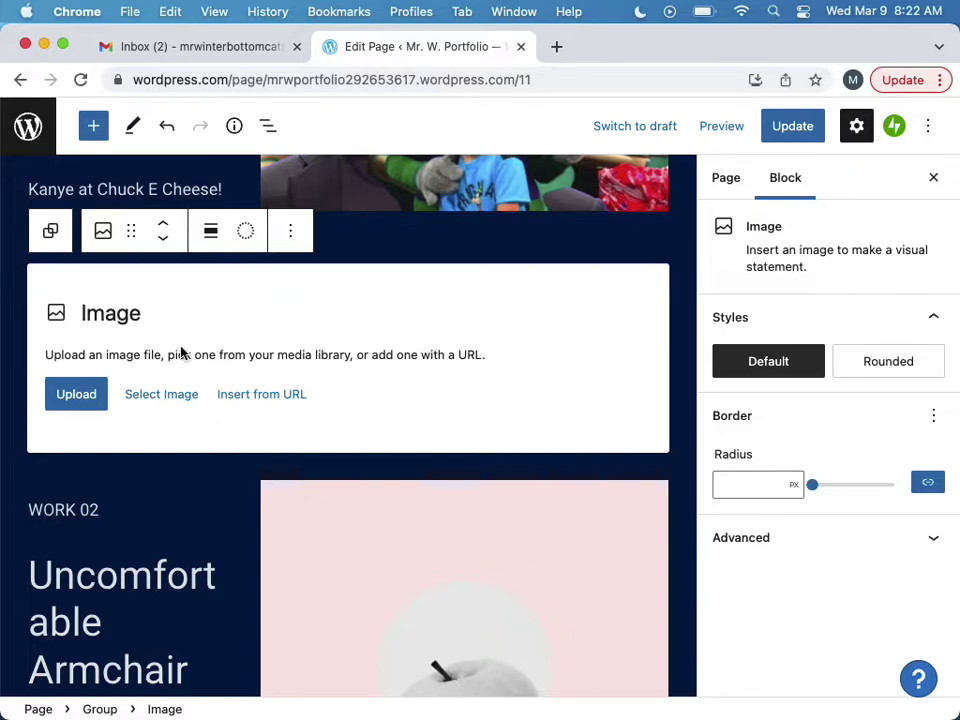
Step: Move the empty Image block below the WORK 02 section and remove it from the page
left_click(163, 240)
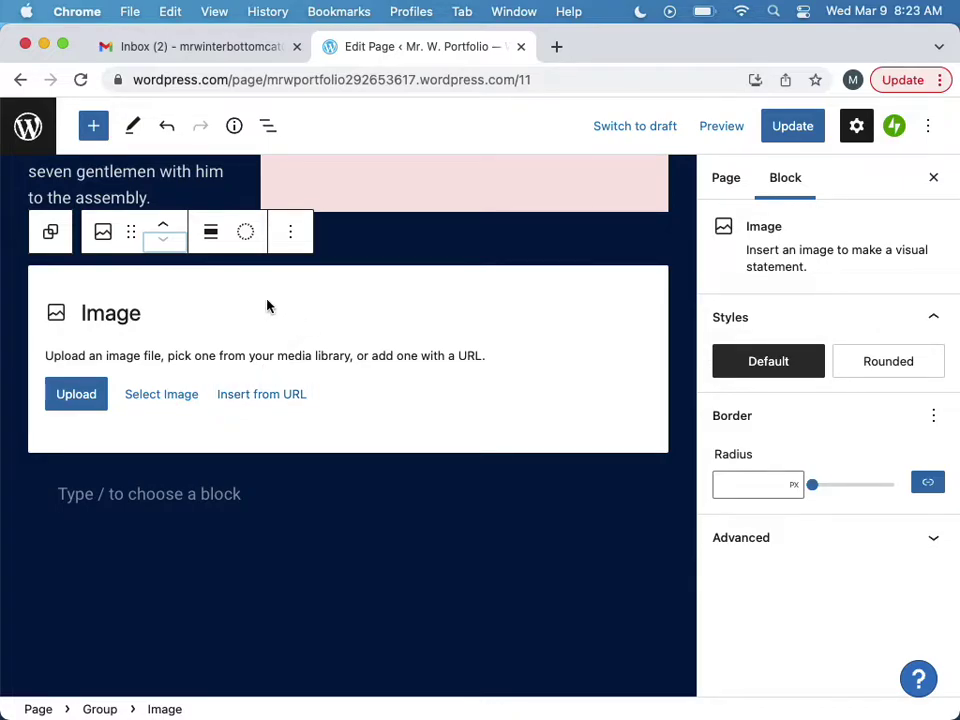
left_click(435, 255)
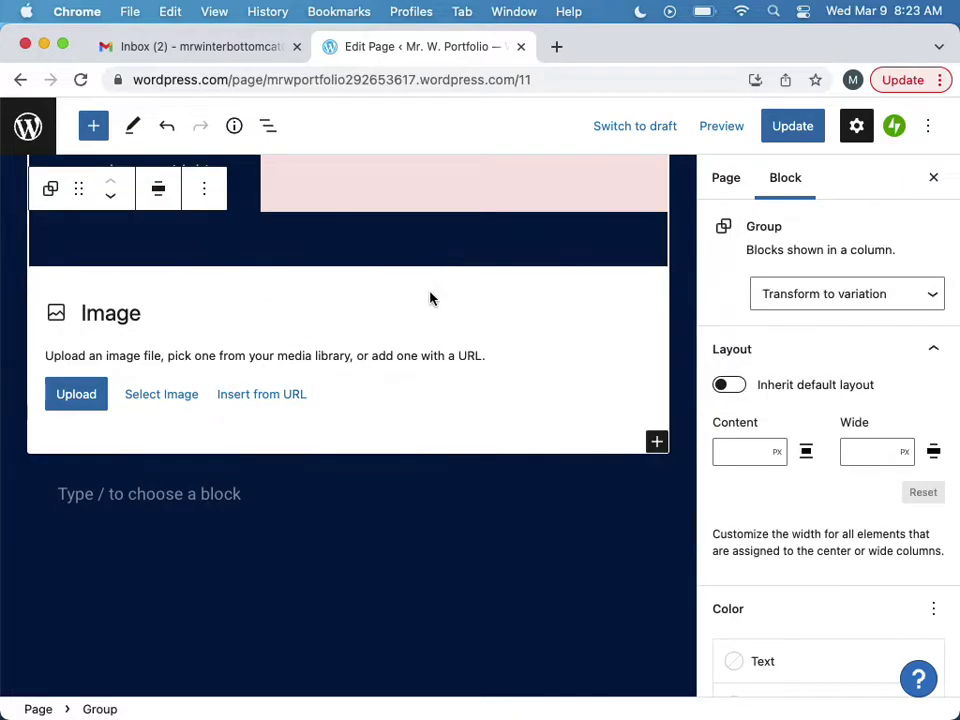
left_click(536, 369)
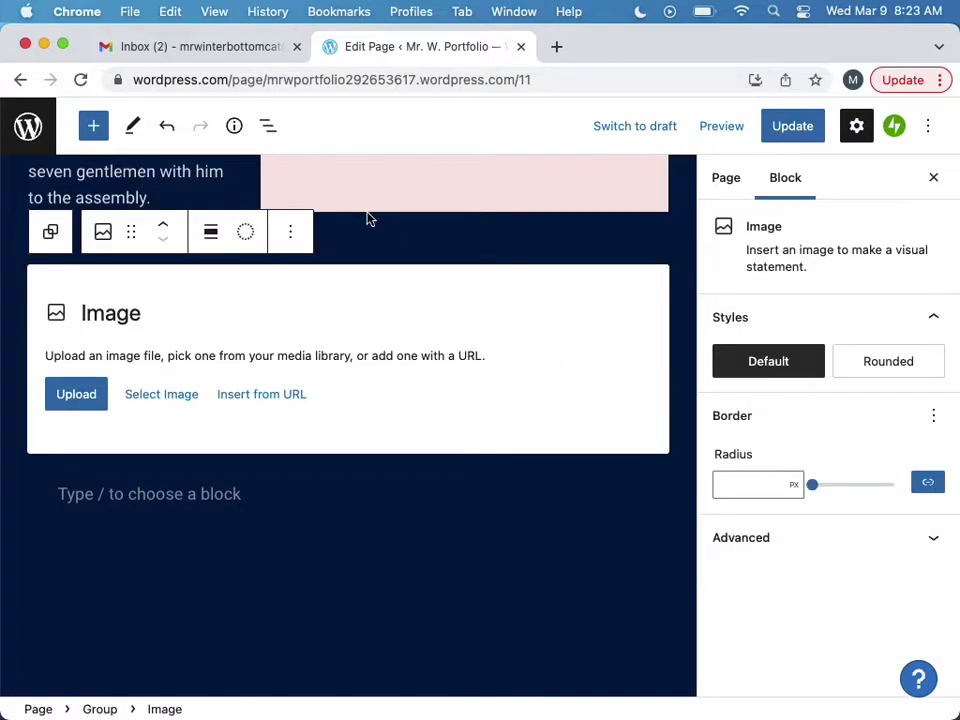
left_click(290, 232)
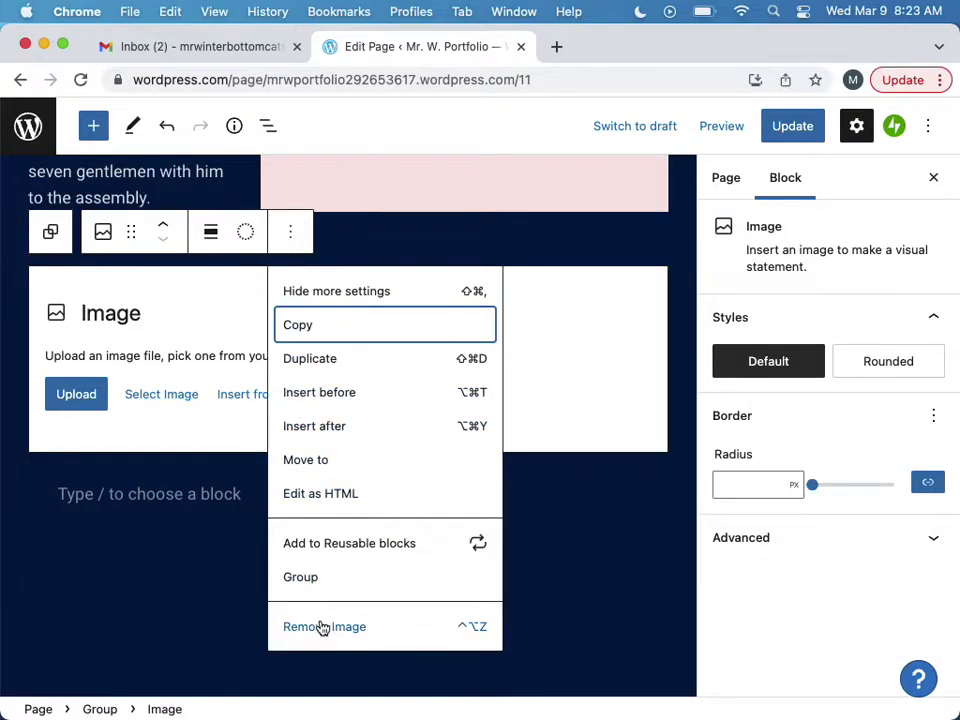
left_click(323, 628)
Step: Insert a new Image block outside the group, directly below the WORK 02 section
scroll(358, 462, "up", 3)
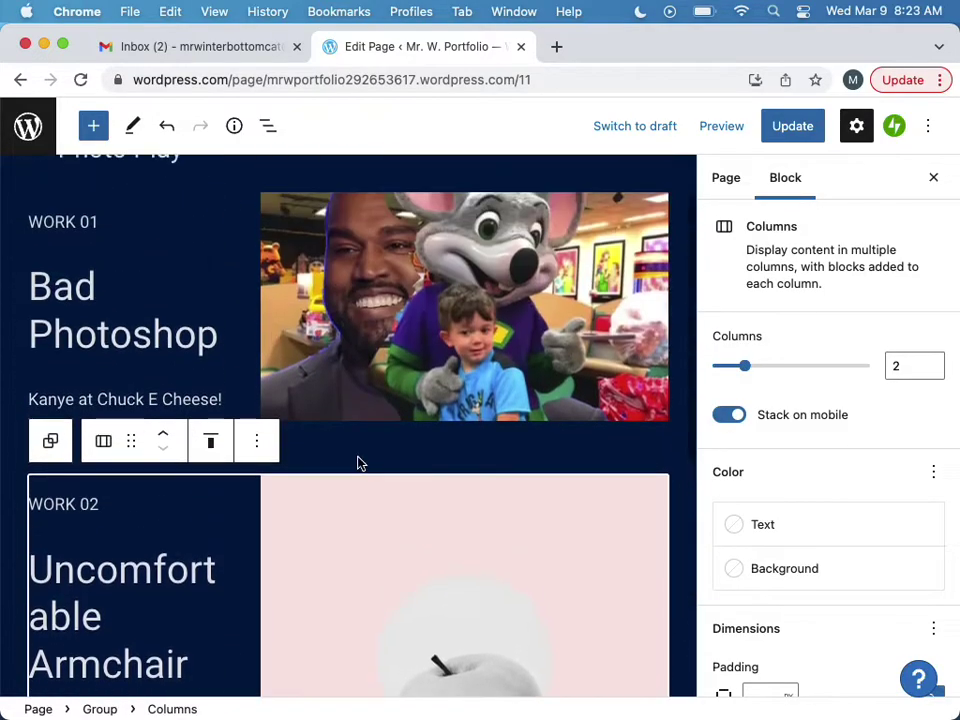
scroll(361, 463, "down", 2)
scroll(379, 390, "up", 3)
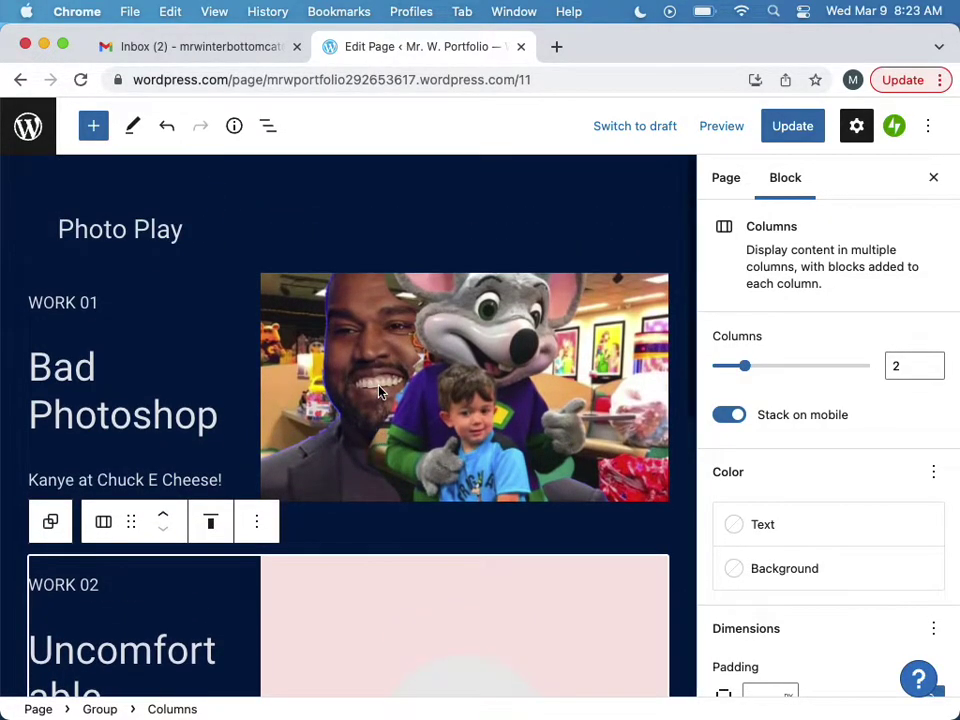
scroll(380, 392, "down", 3)
scroll(356, 240, "down", 2)
left_click(354, 285)
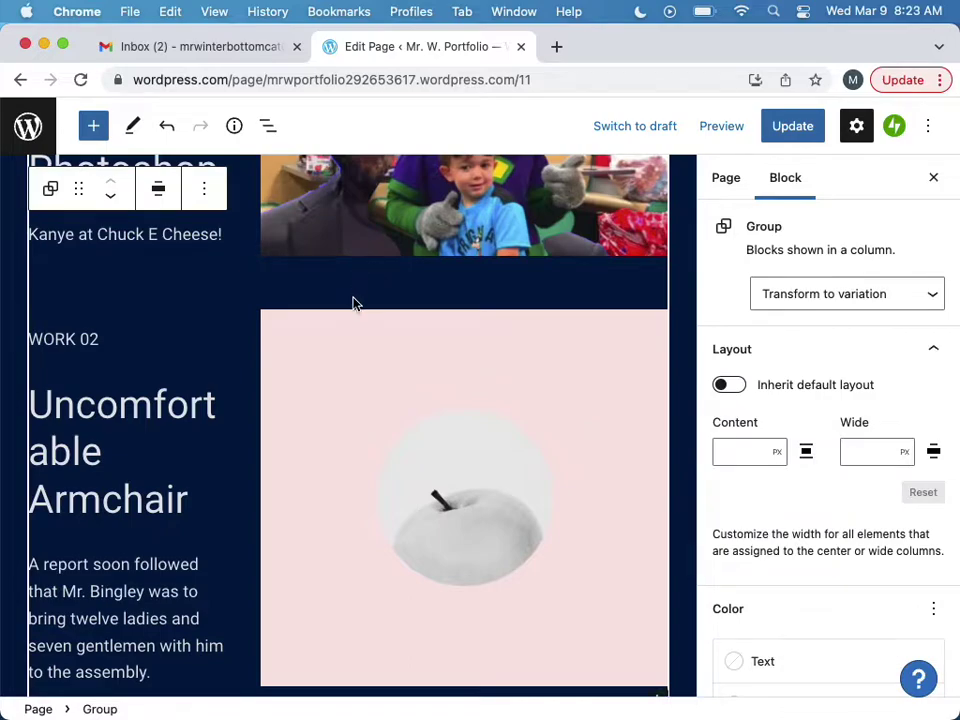
scroll(349, 627, "down", 1)
scroll(349, 627, "down", 3)
left_click(364, 446)
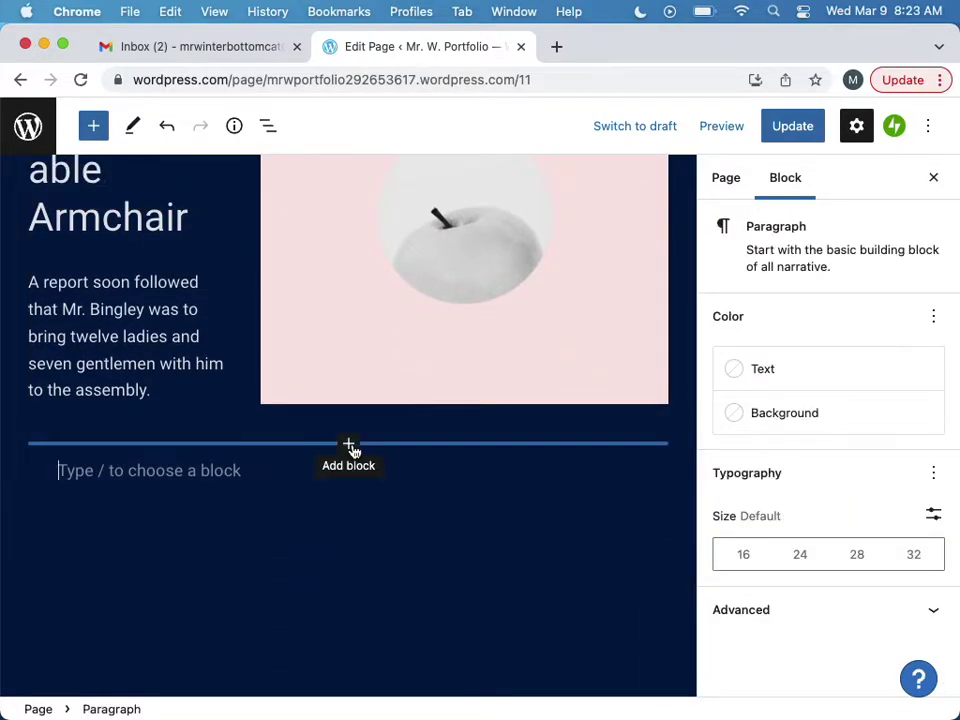
left_click(349, 445)
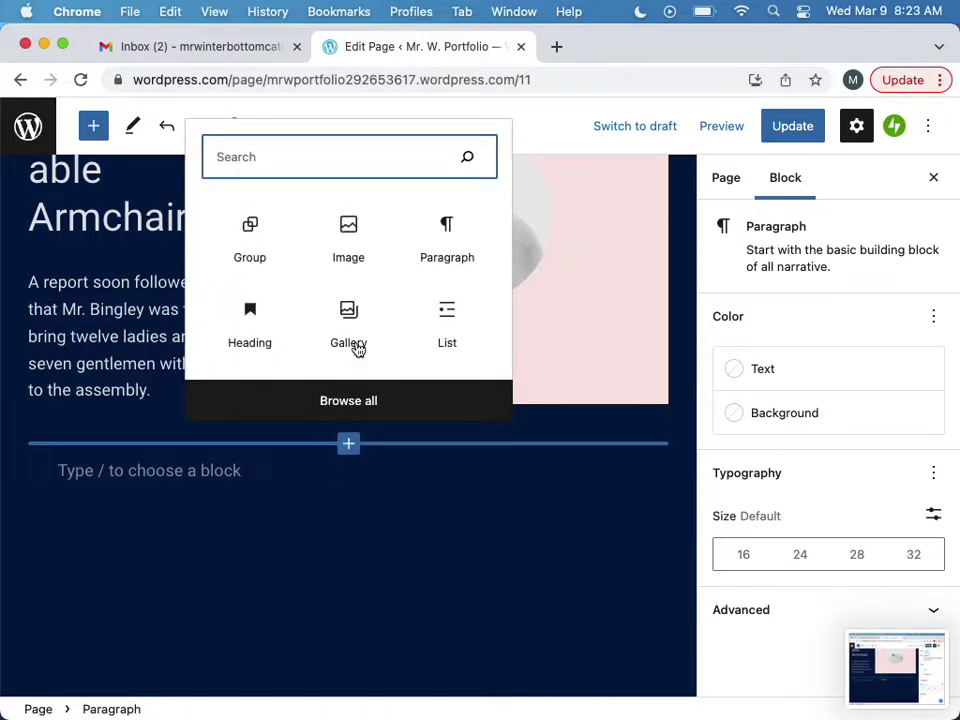
left_click(354, 255)
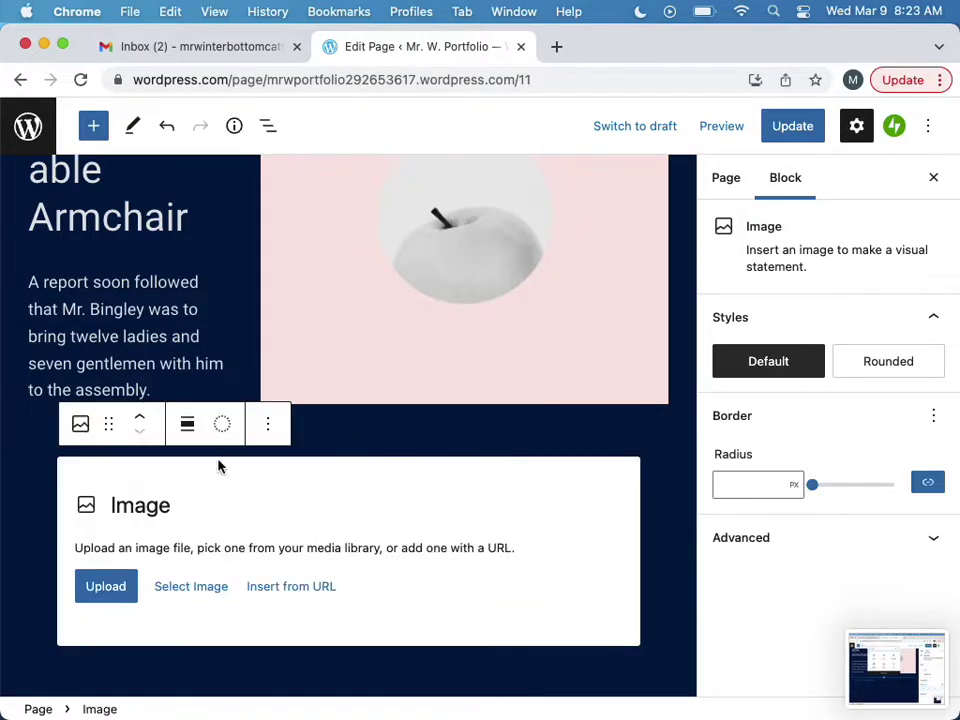
Step: Upload MrWCityScape.png from the Desktop's Cityscape folder into the new Image block
left_click(110, 588)
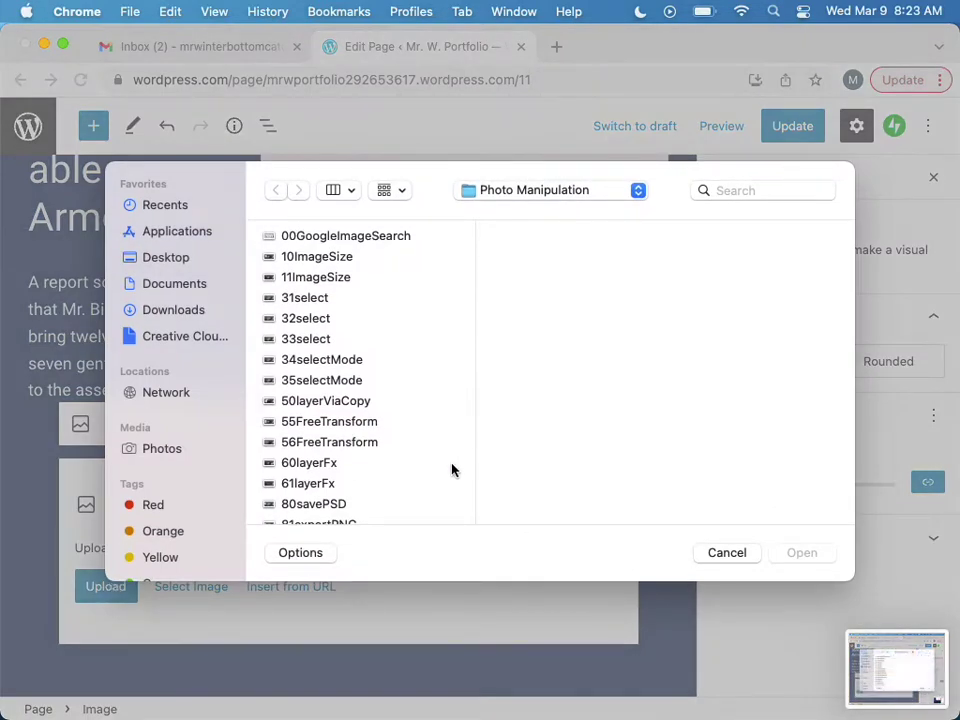
scroll(417, 447, "down", 3)
scroll(411, 450, "up", 1)
key("super+shift+d")
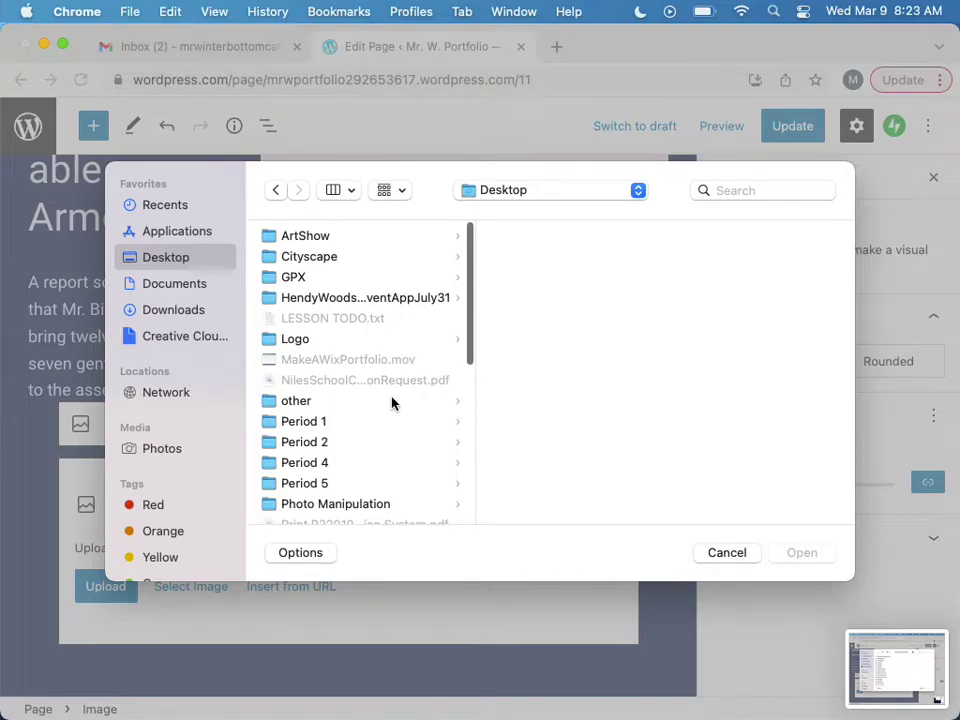
scroll(392, 402, "down", 5)
scroll(392, 400, "up", 4)
scroll(392, 400, "up", 1)
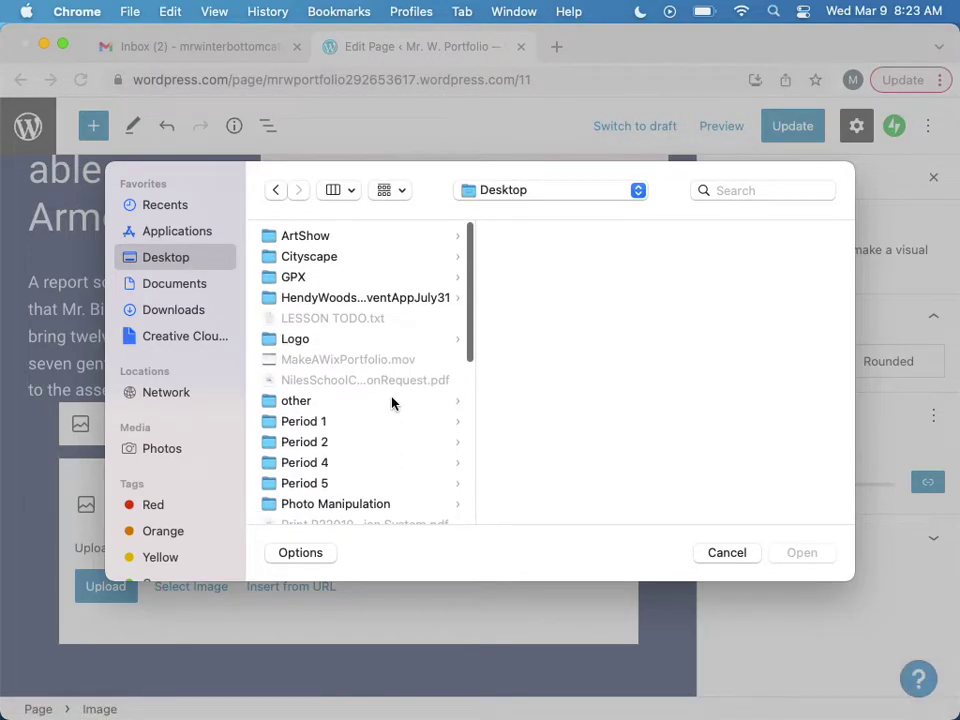
left_click(374, 256)
key("Right")
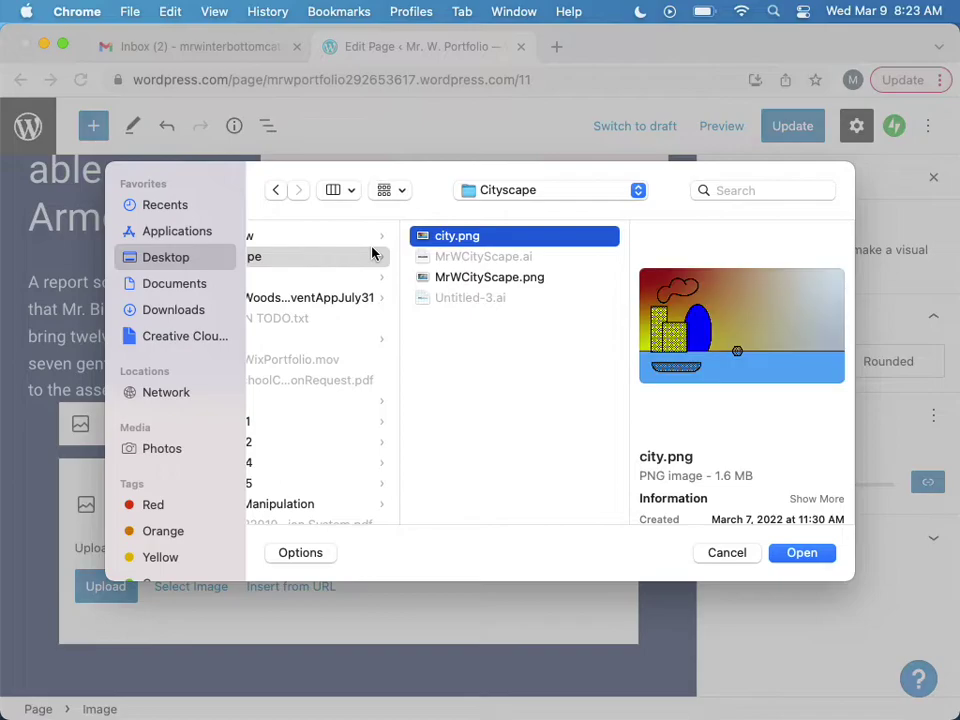
key("Down")
key("Return")
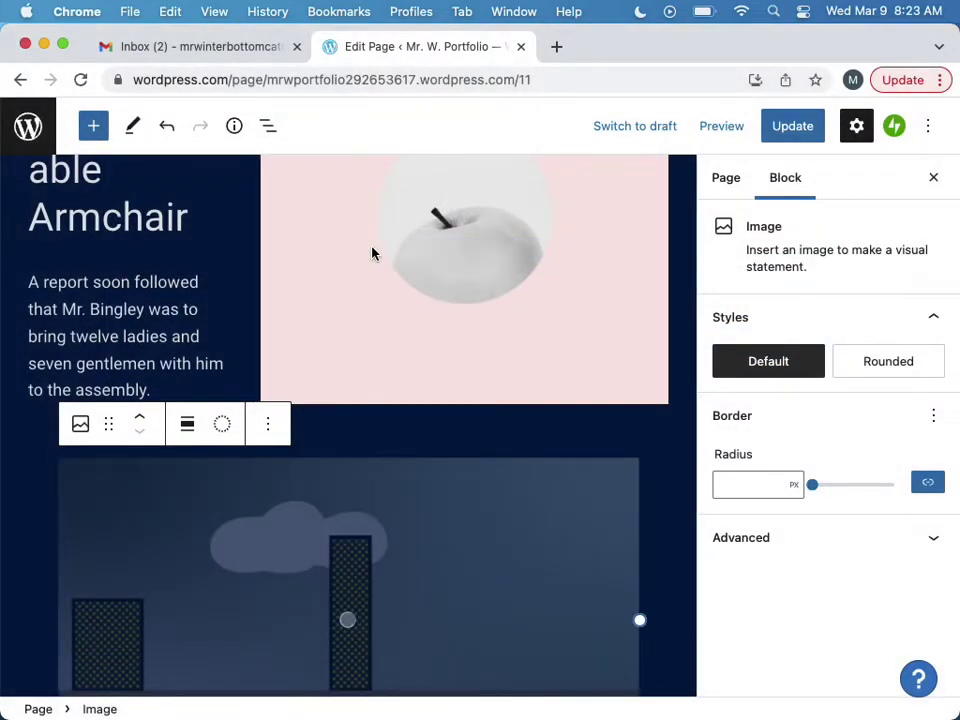
Step: Add the caption "Cityscape" under the uploaded city image
scroll(330, 465, "down", 4)
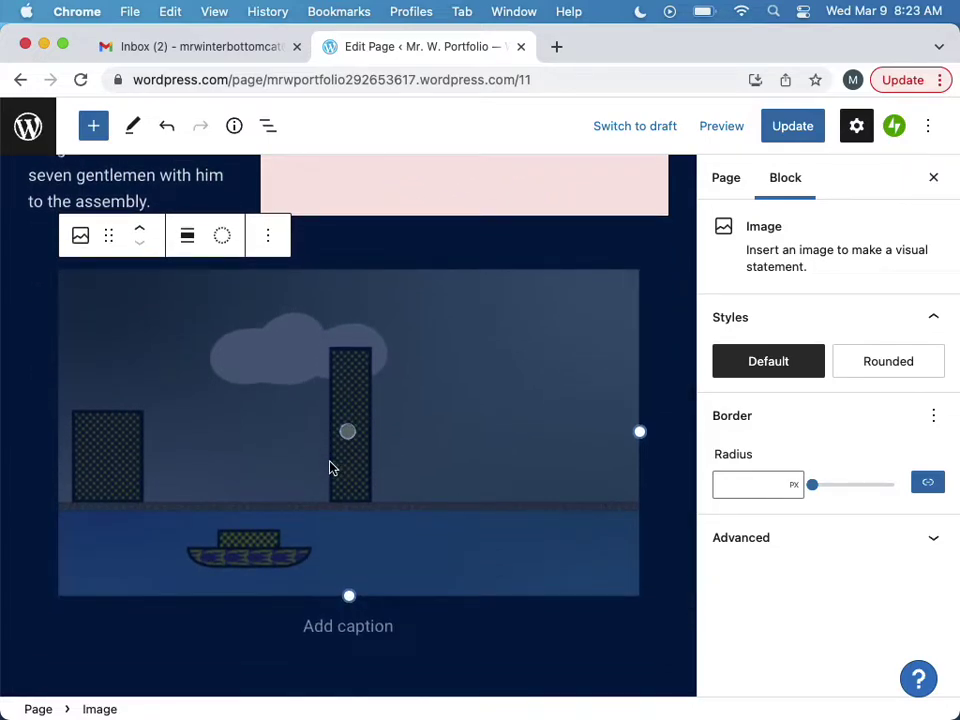
left_click(342, 628)
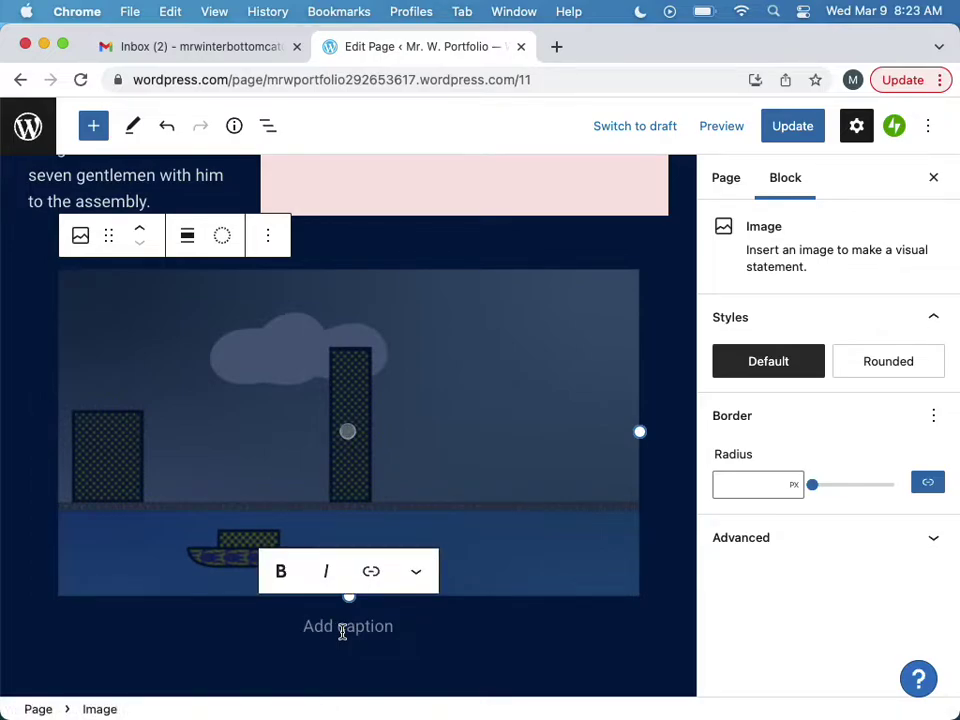
type("Cityscape")
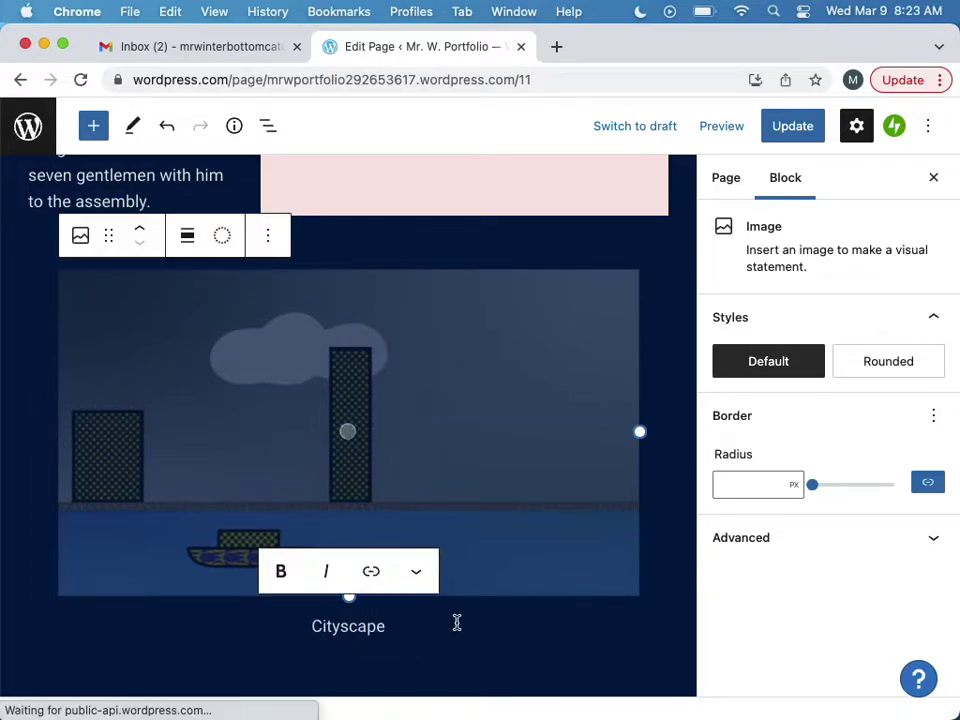
left_click(678, 497)
Step: Try to duplicate the WORK 02 label paragraph on its own
scroll(672, 442, "up", 5)
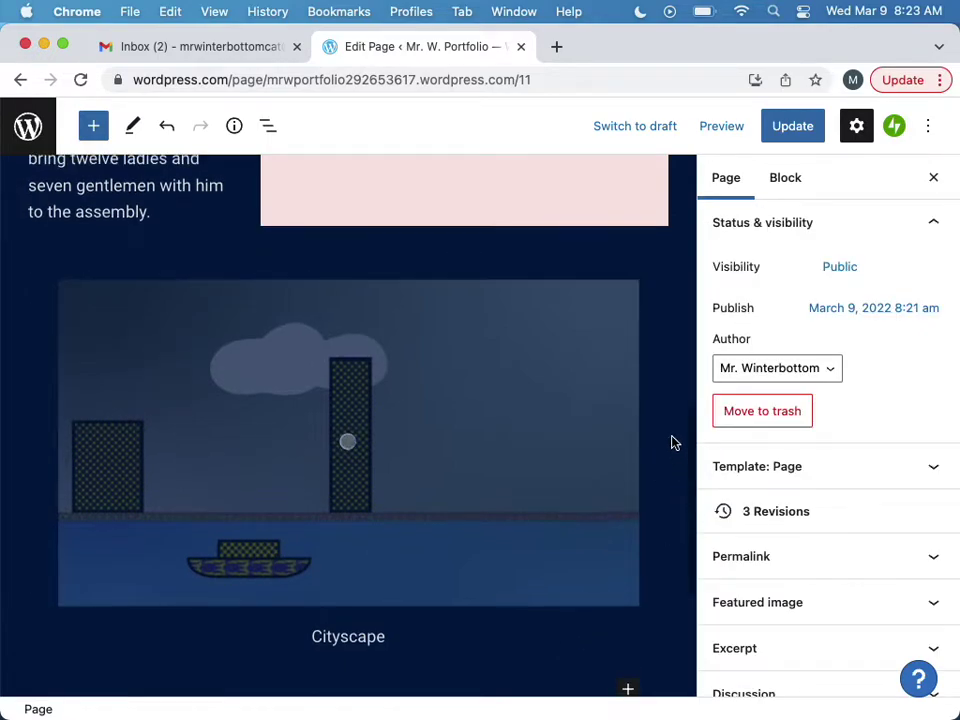
scroll(672, 442, "up", 4)
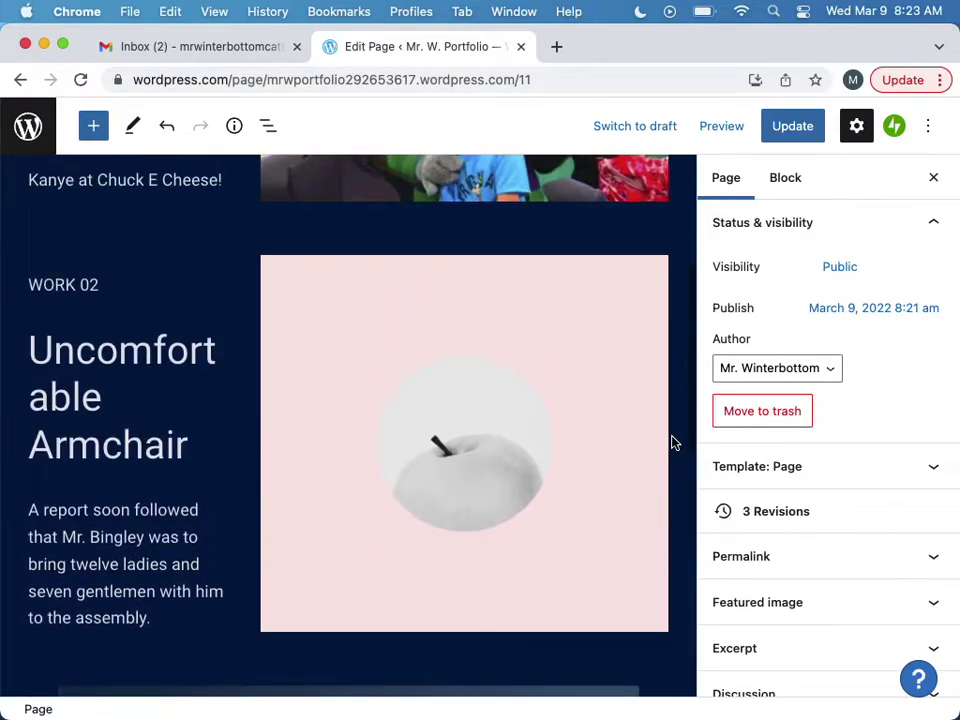
left_click(60, 370)
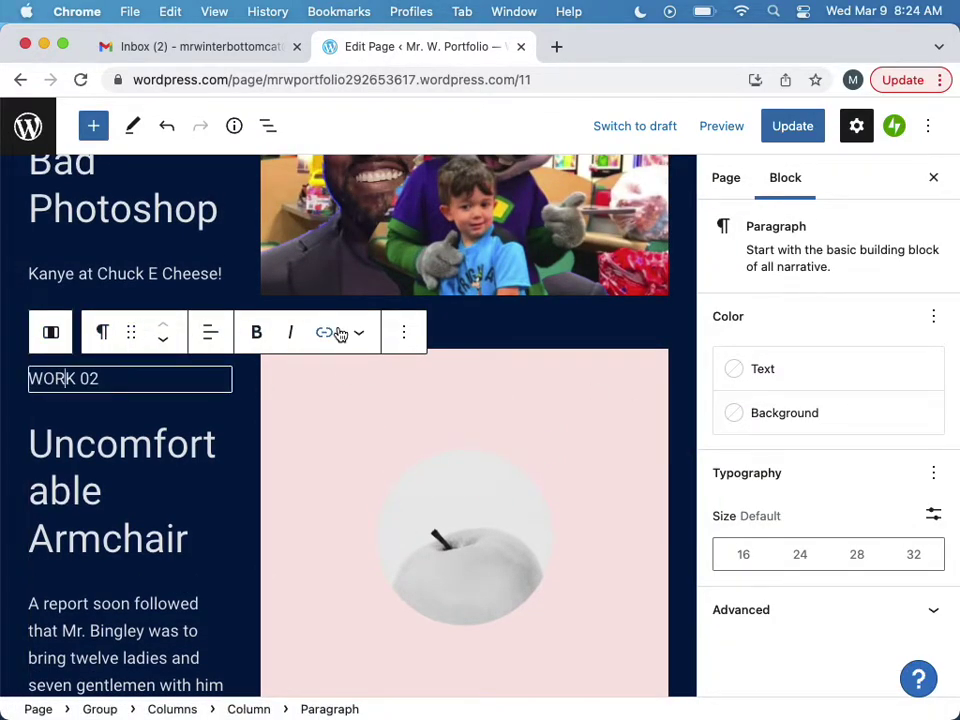
left_click(400, 335)
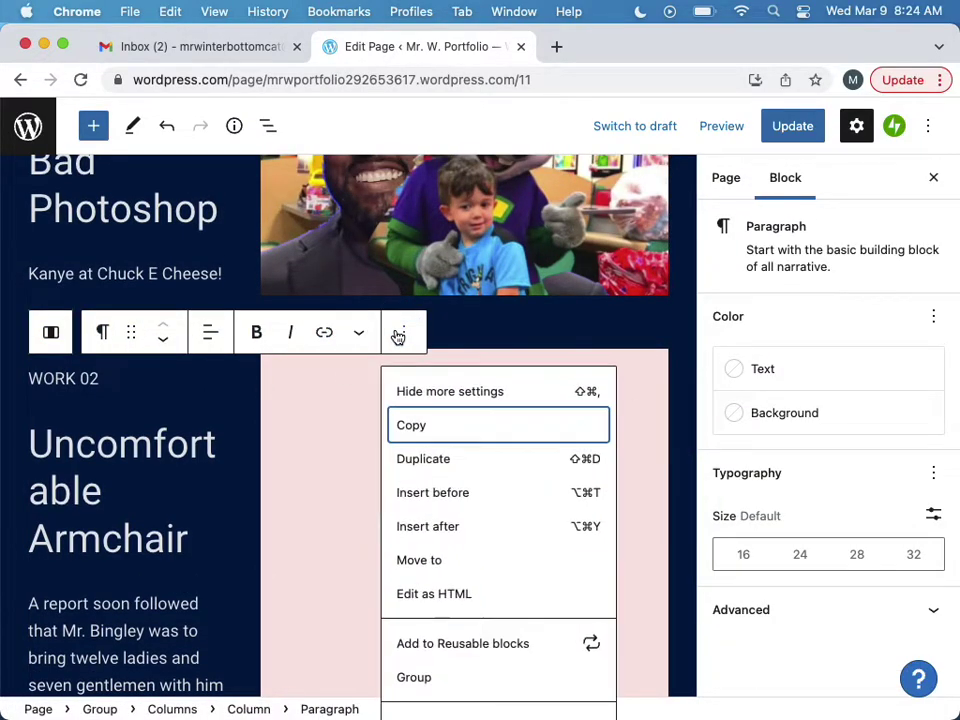
left_click(437, 459)
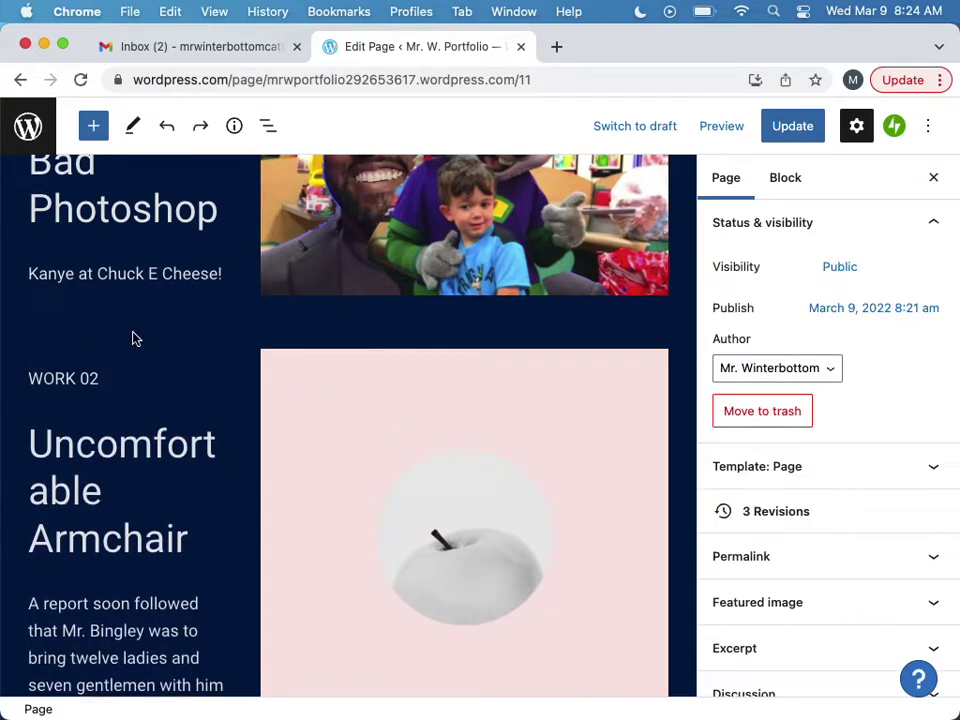
Step: Select the whole two-column WORK 02 section and duplicate it
mouse_move(2, 372)
scroll(683, 412, "down", 5)
scroll(645, 442, "down", 2)
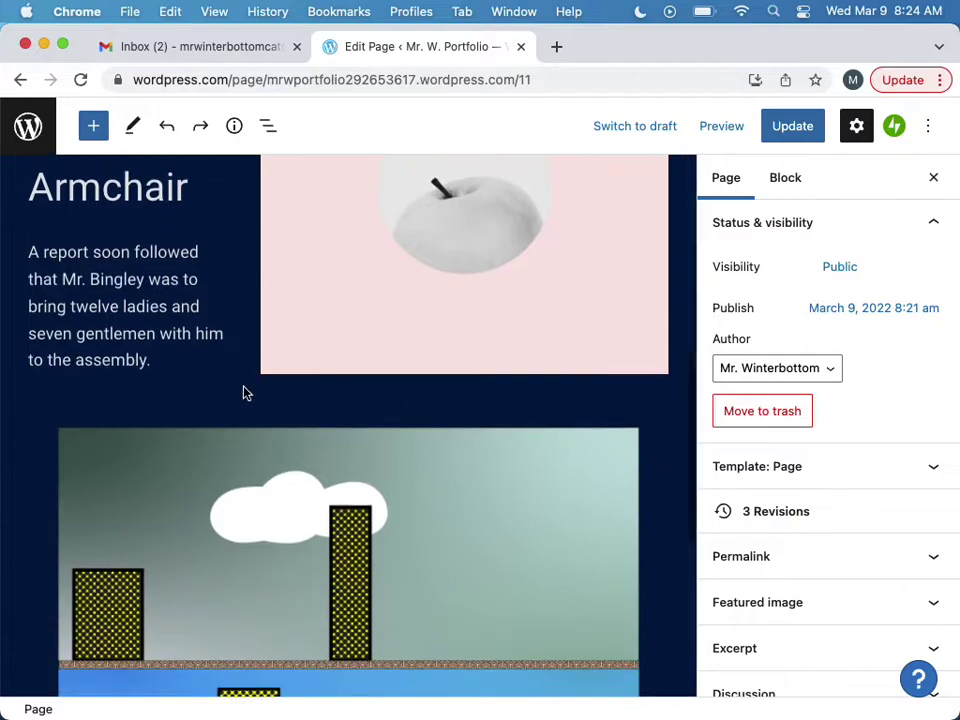
left_click(246, 390)
left_click(249, 385)
scroll(255, 388, "up", 5)
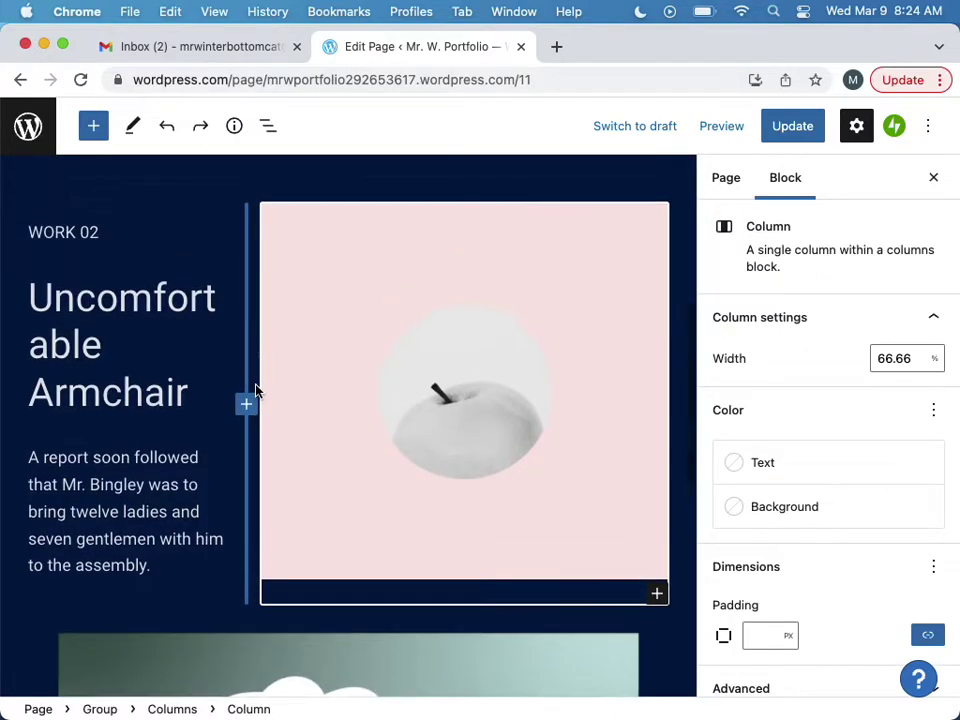
left_click(223, 322)
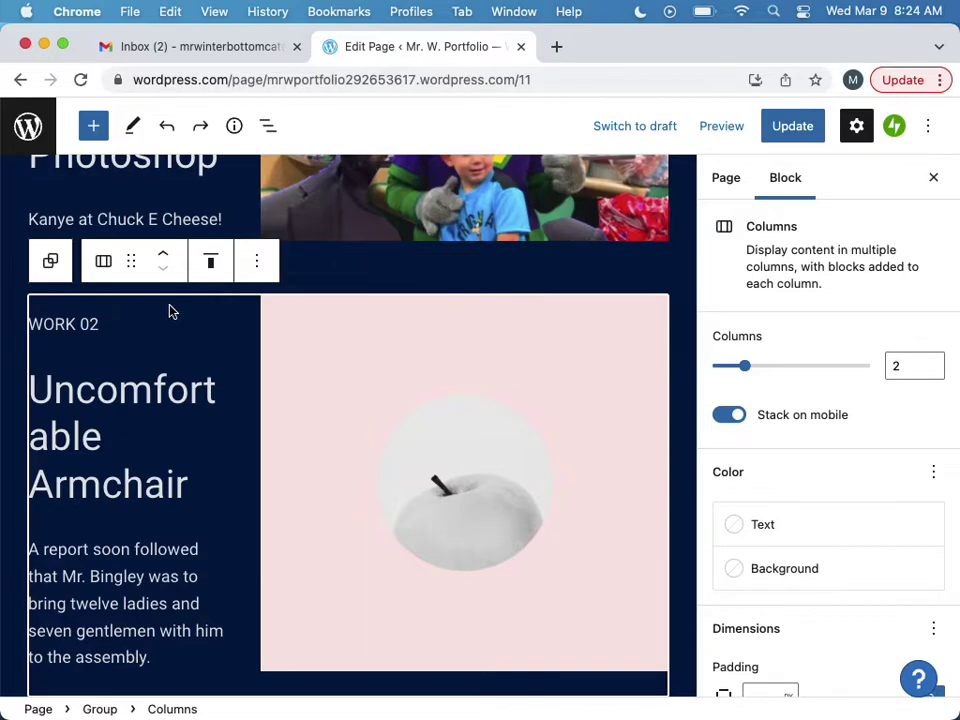
left_click(256, 261)
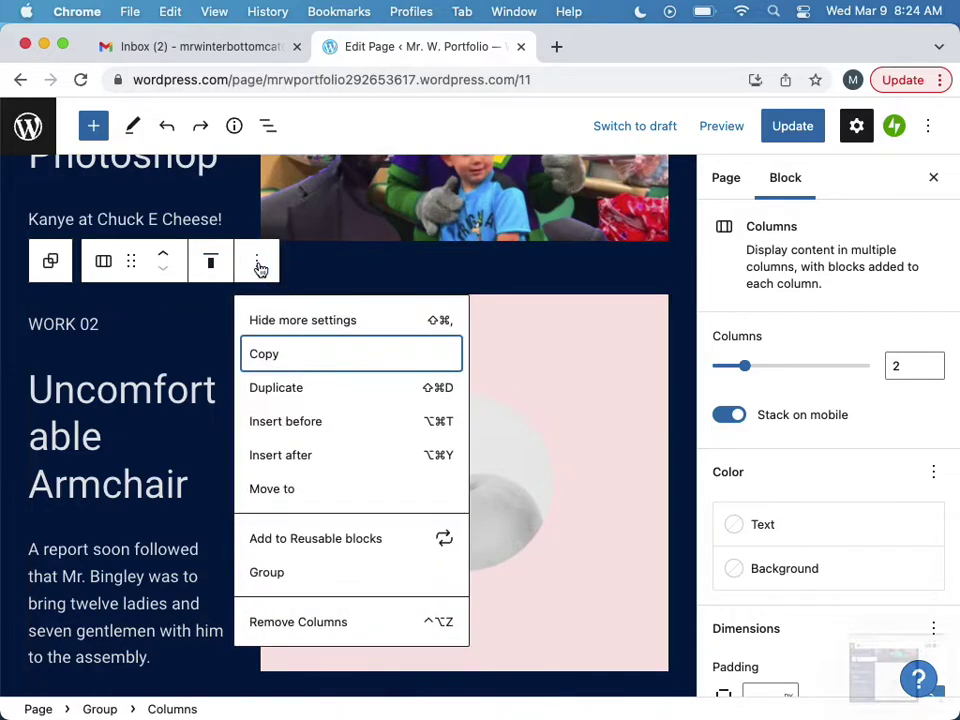
left_click(300, 399)
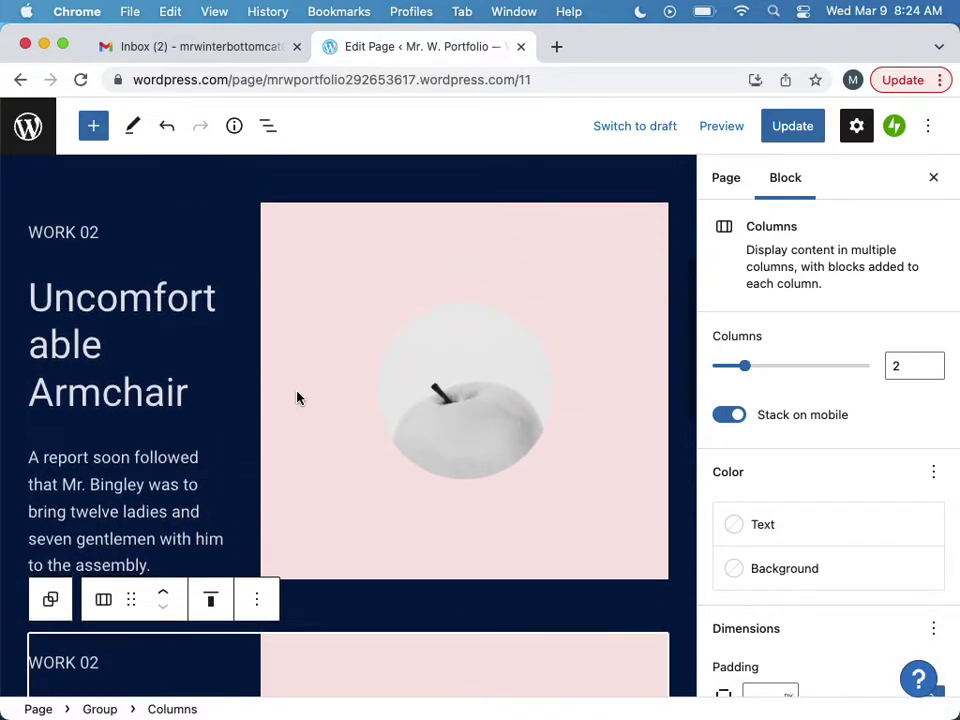
Step: Change the label of the duplicated section to WORK 03
scroll(297, 398, "down", 3)
left_click(105, 534)
key("BackSpace")
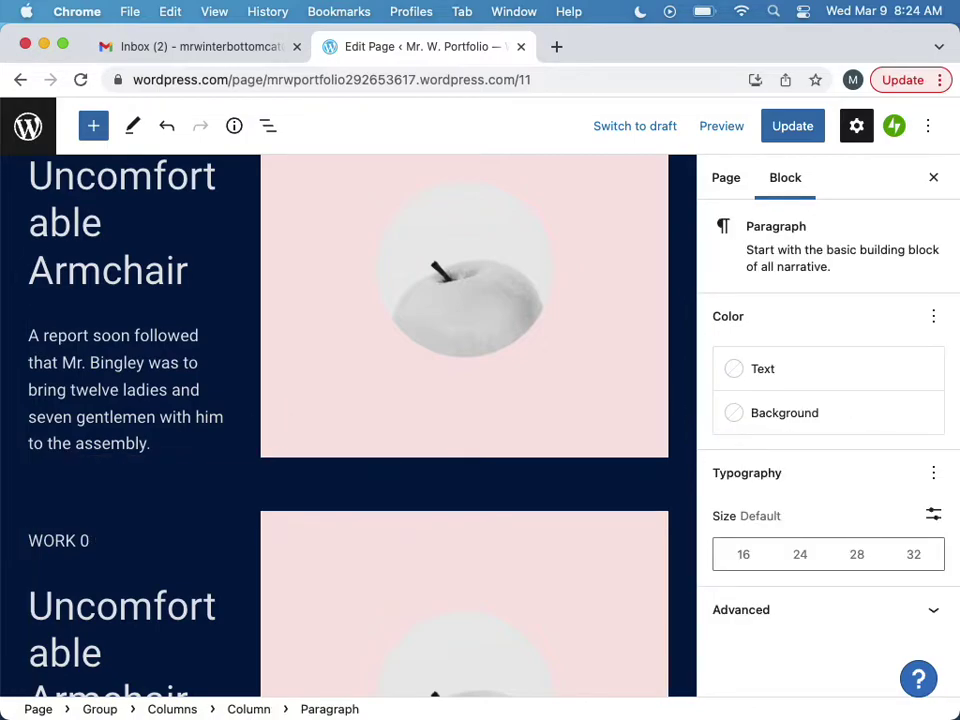
type("3")
Step: Replace the "Uncomfortable Armchair" heading in the WORK 03 section with "Cityscape"
scroll(126, 560, "down", 4)
left_click(182, 510)
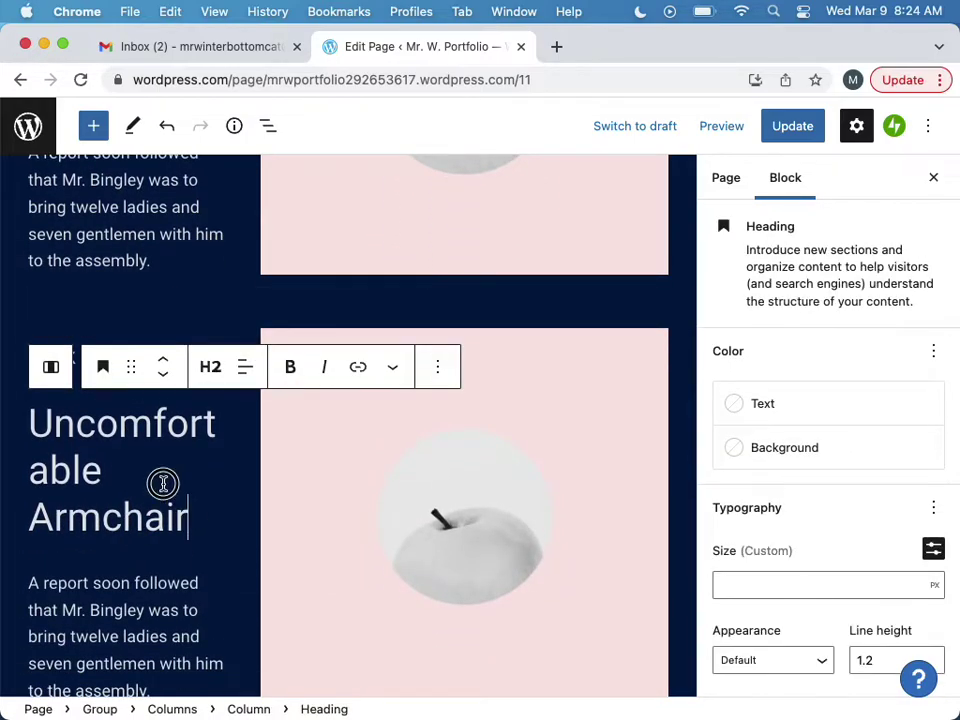
left_click_drag(163, 484, 39, 411)
type("Ciry")
key("BackSpace")
key("BackSpace")
type("t")
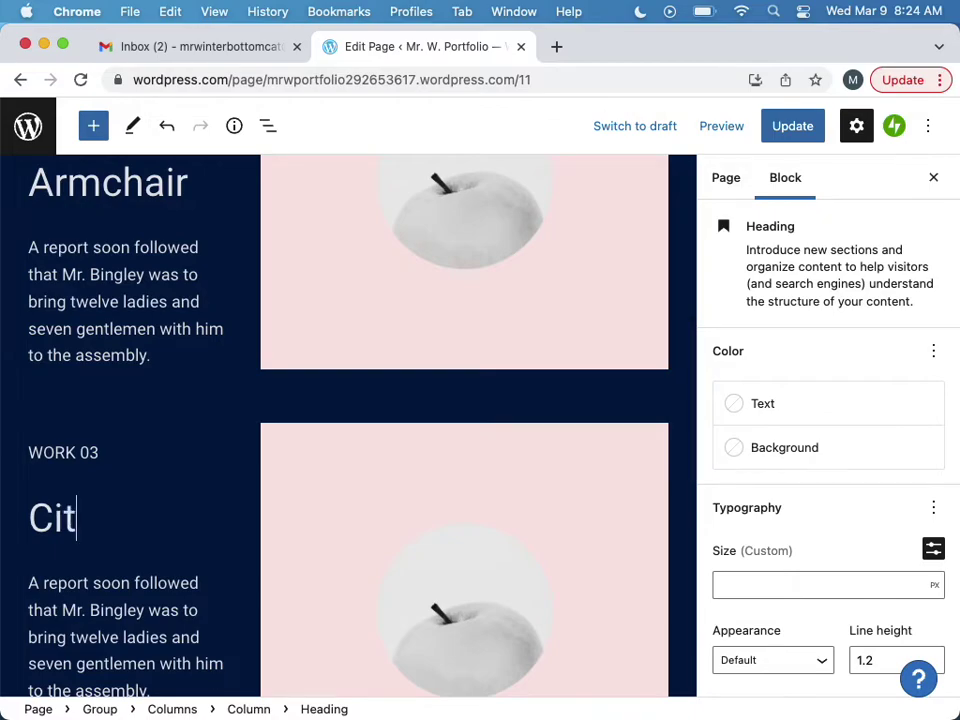
type("yscape")
scroll(110, 450, "down", 1)
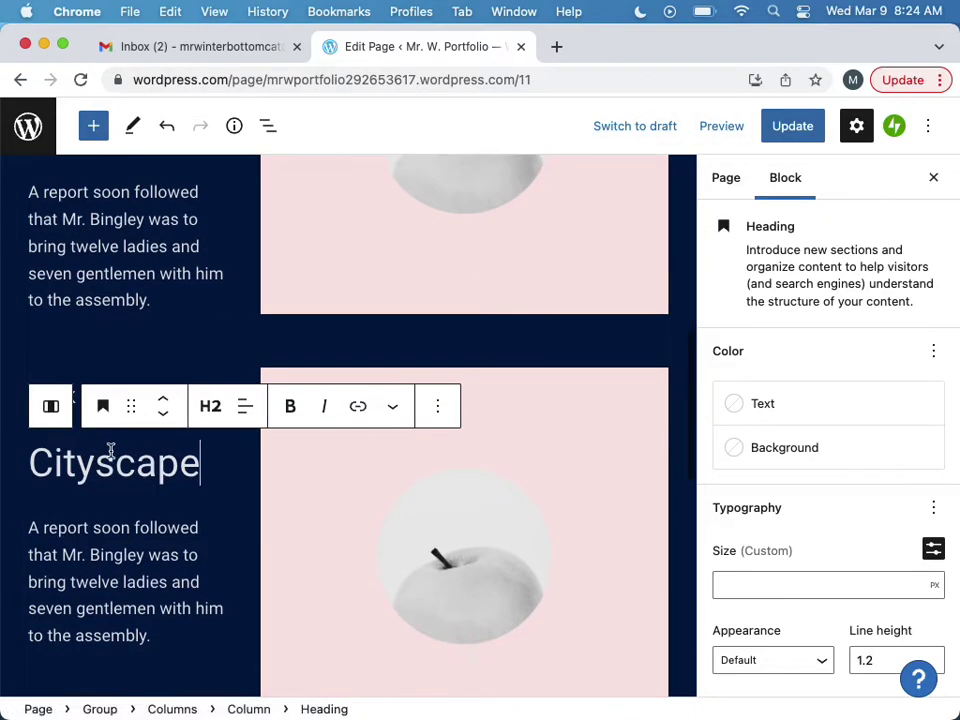
Step: Replace the WORK 03 description with "I call my city Megaopolis."
left_click_drag(150, 634, 36, 522)
key("BackSpace")
key("Return")
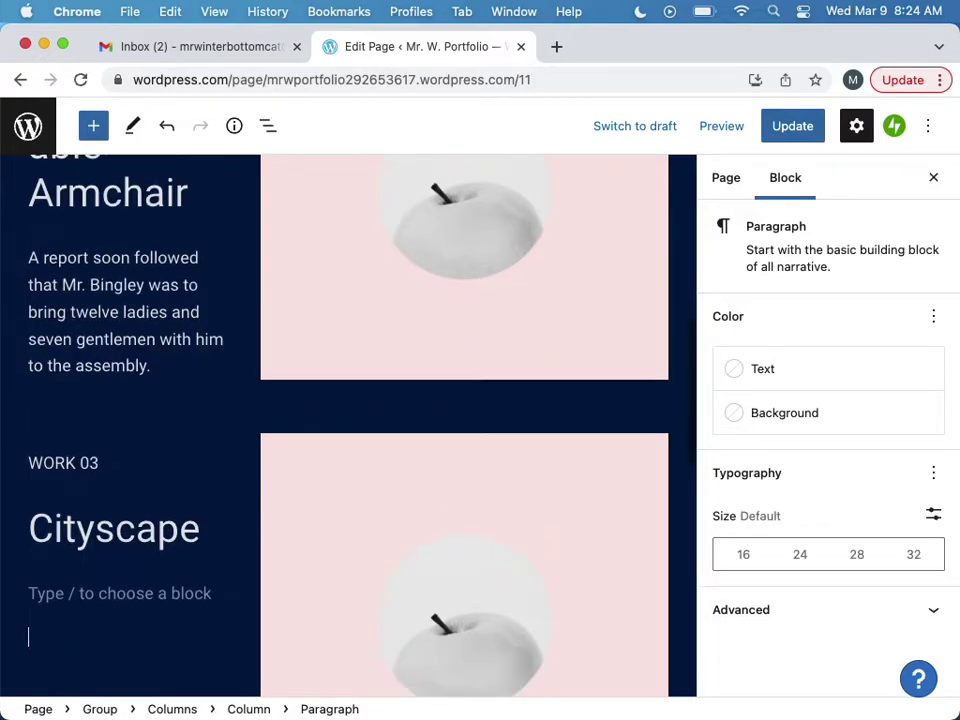
key("BackSpace")
type("I call my city")
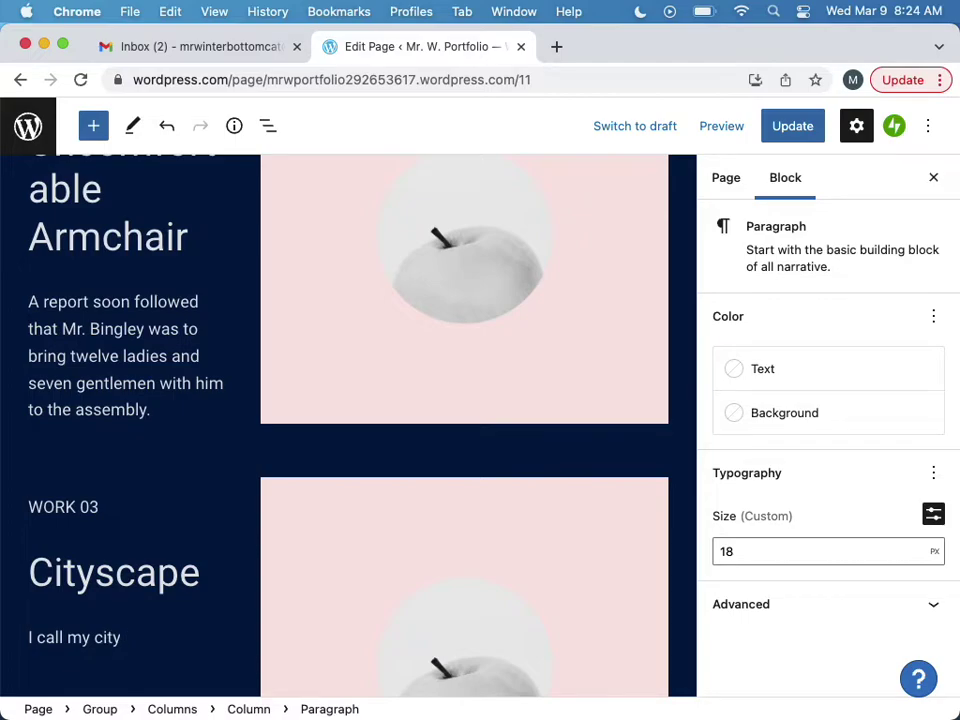
type(" Megaopolis.")
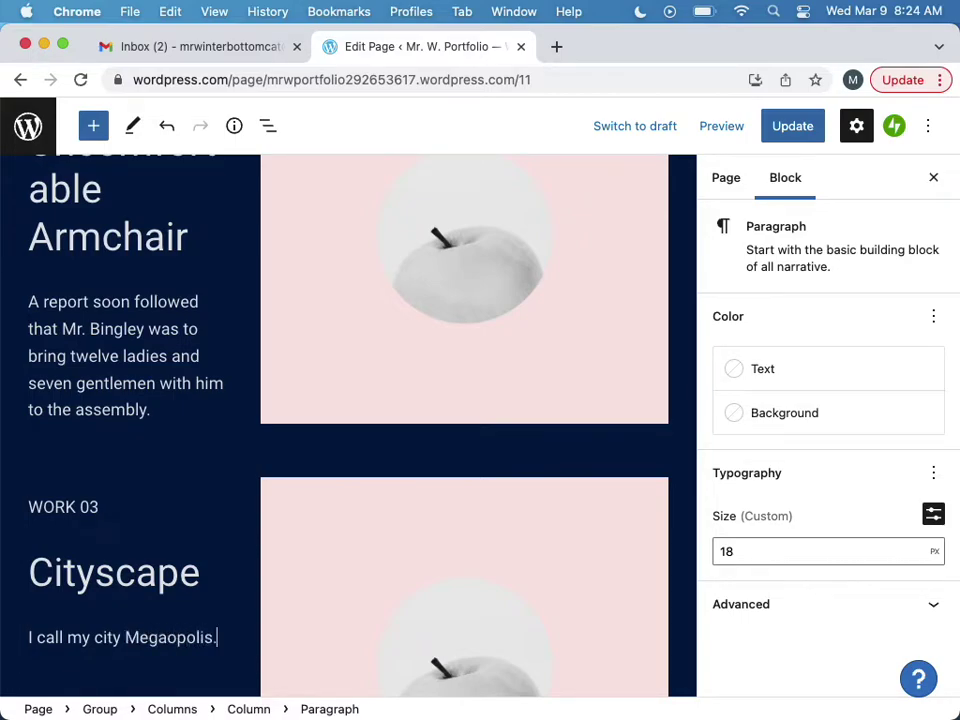
Step: Remove the standalone captioned Cityscape image block below the work sections
scroll(51, 493, "down", 5)
scroll(54, 493, "down", 8)
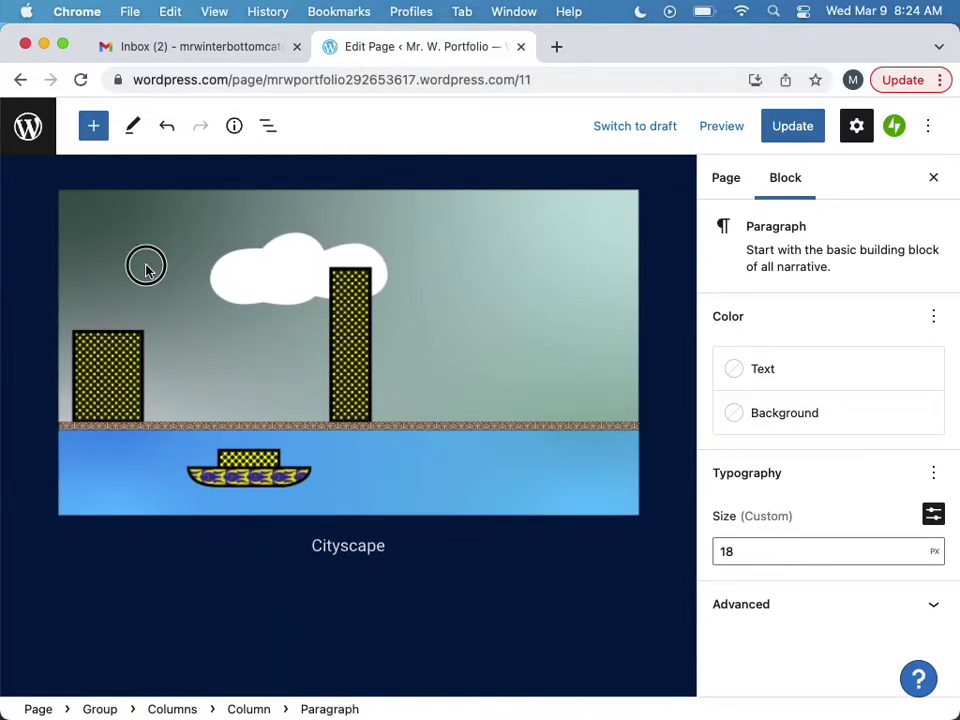
left_click(146, 268)
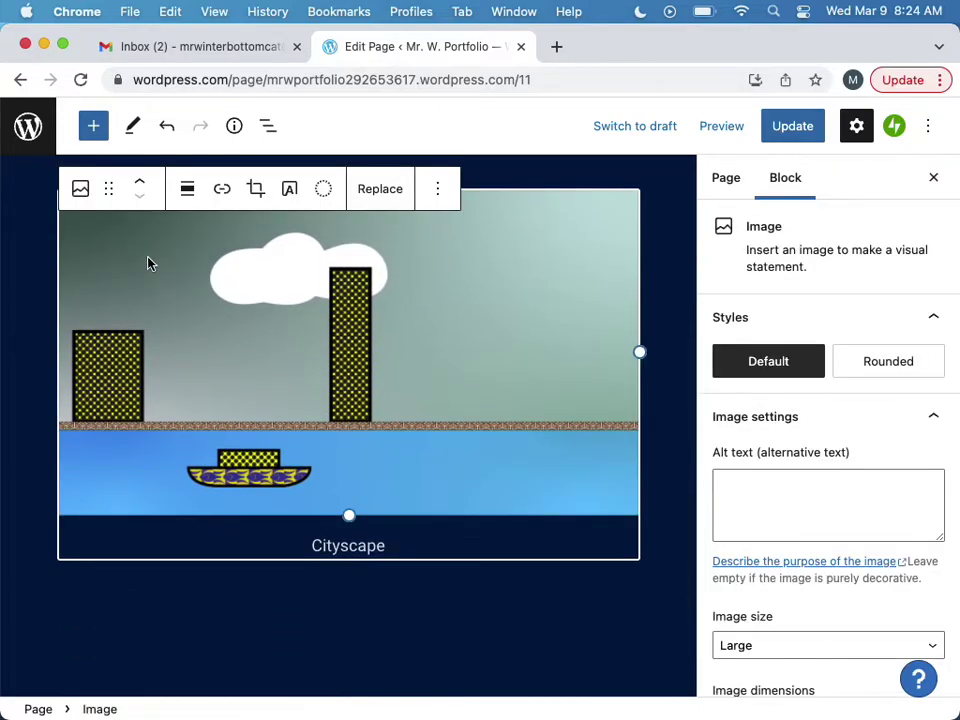
left_click(432, 200)
left_click(501, 580)
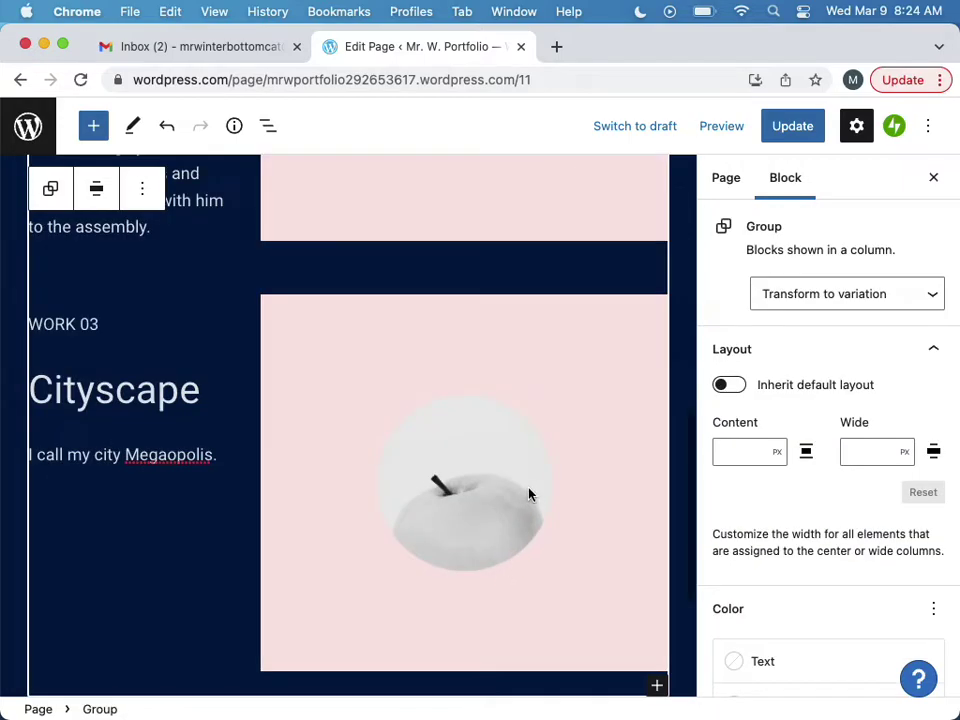
Step: Replace the apple image in the WORK 03 section with the cityscape picture from the Media Library
left_click(503, 443)
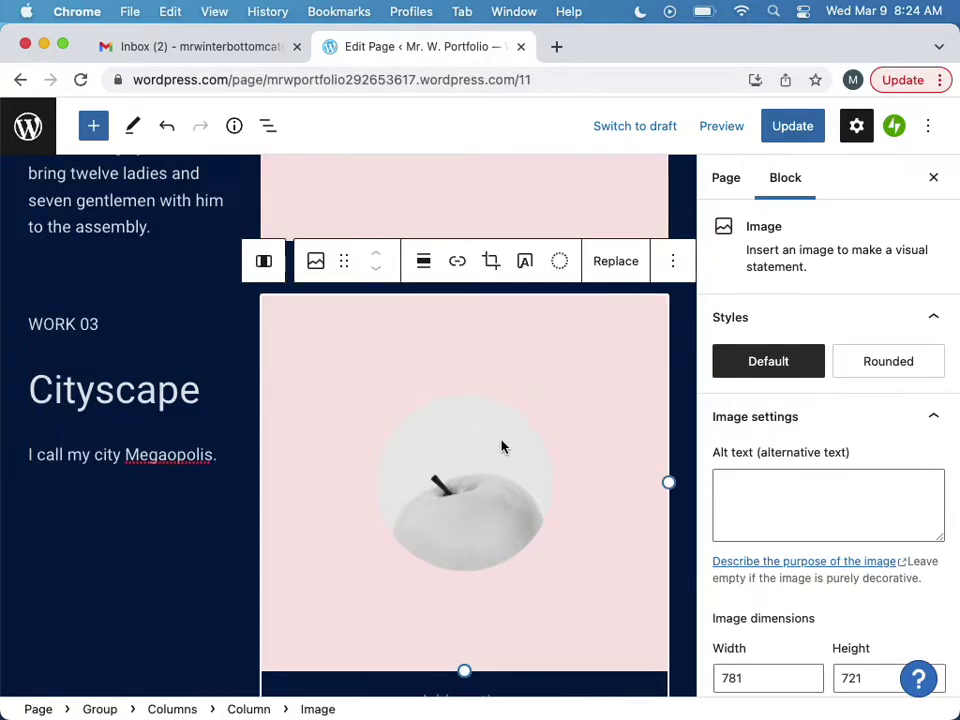
left_click(611, 279)
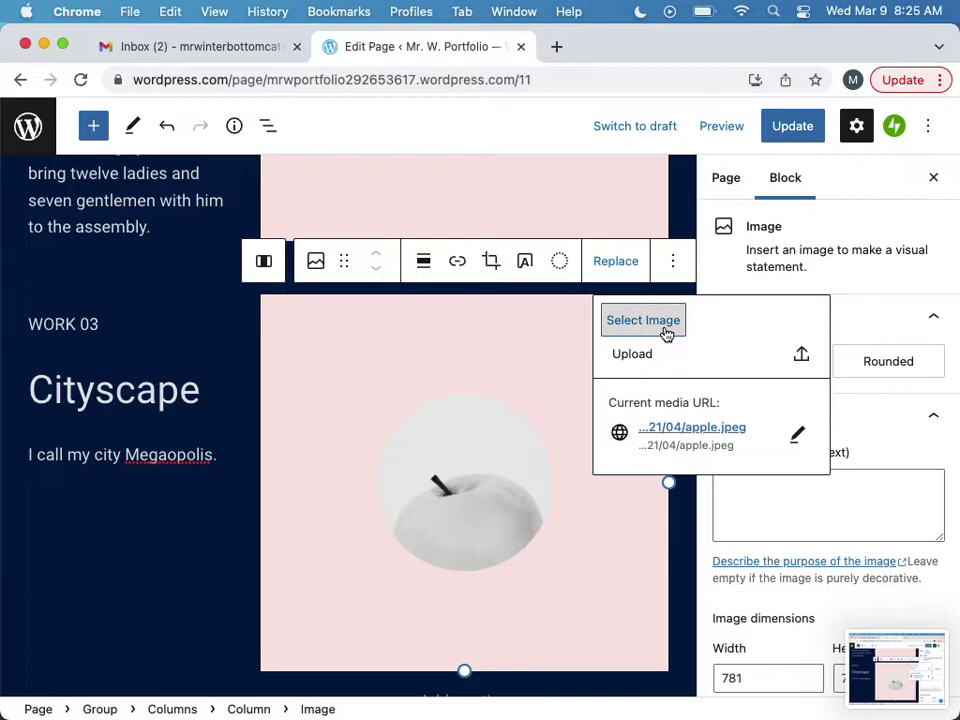
left_click(667, 334)
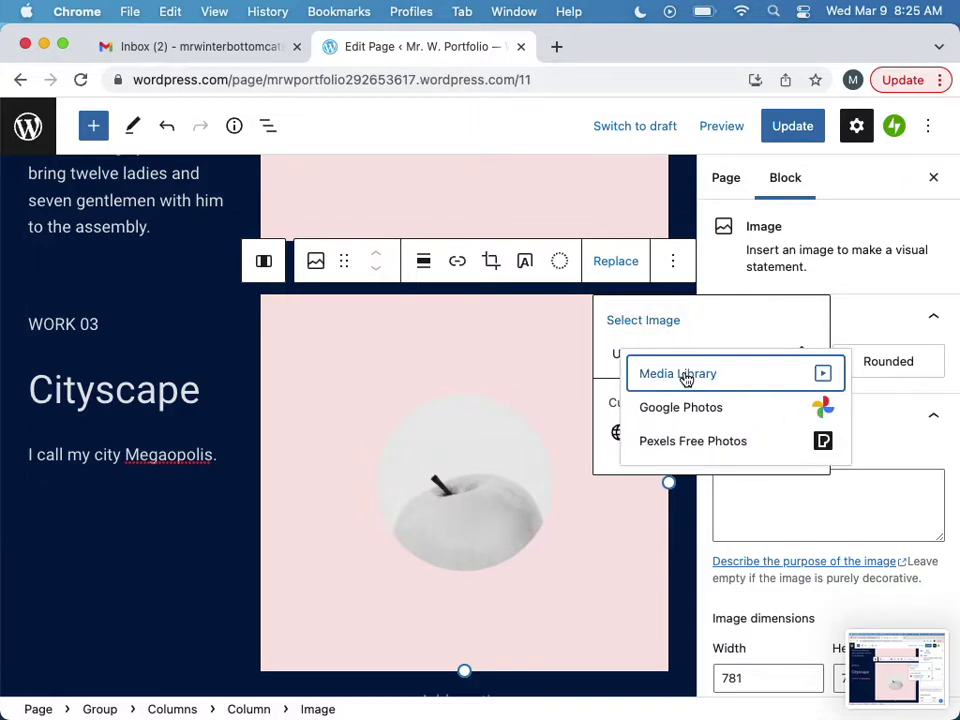
left_click(685, 375)
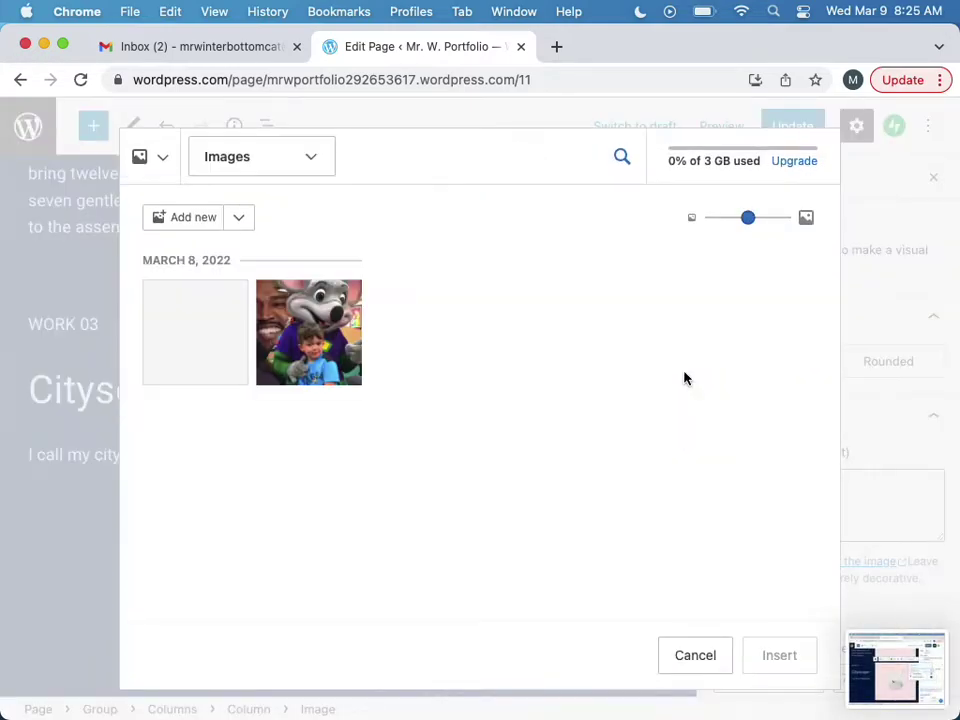
left_click(214, 333)
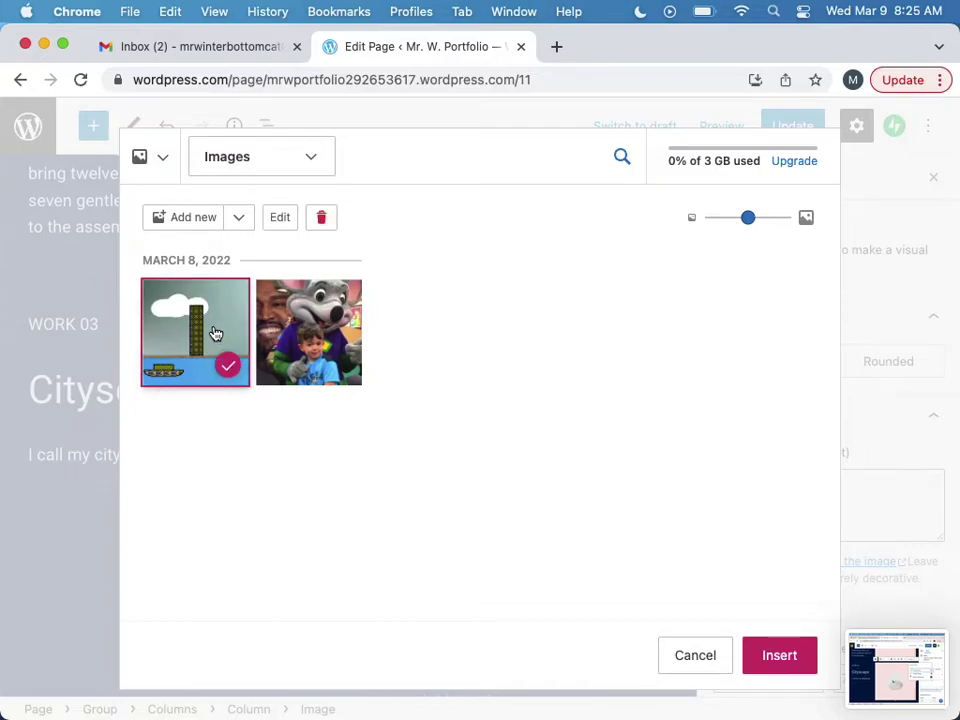
left_click(779, 655)
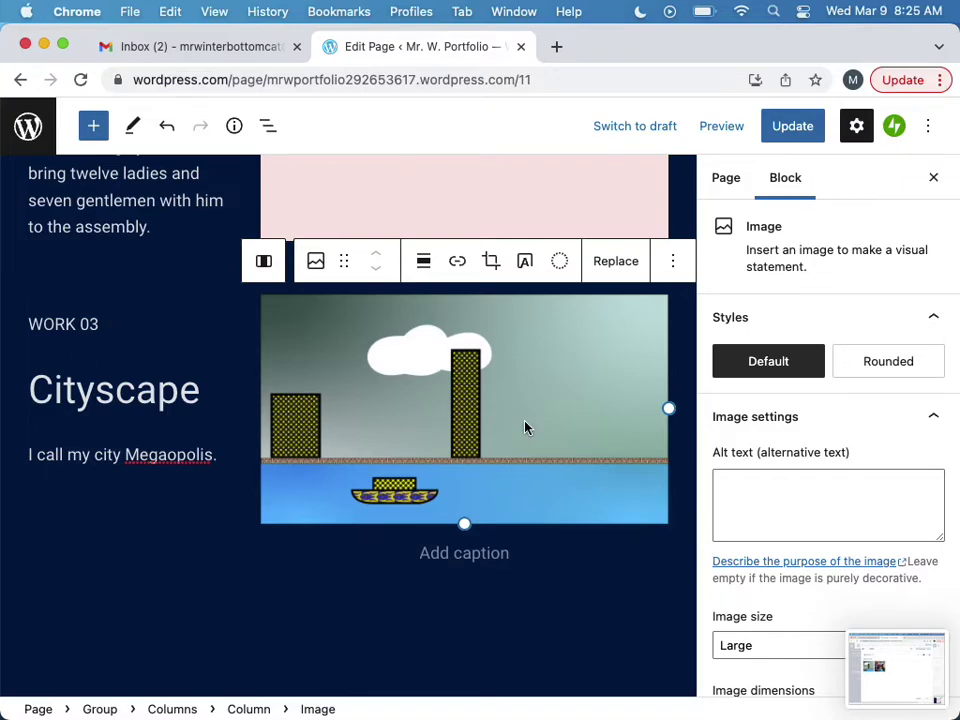
Step: Change the page title from "Photo Play" to "Mr. W. Portfolio" and update the published page
scroll(481, 397, "up", 5)
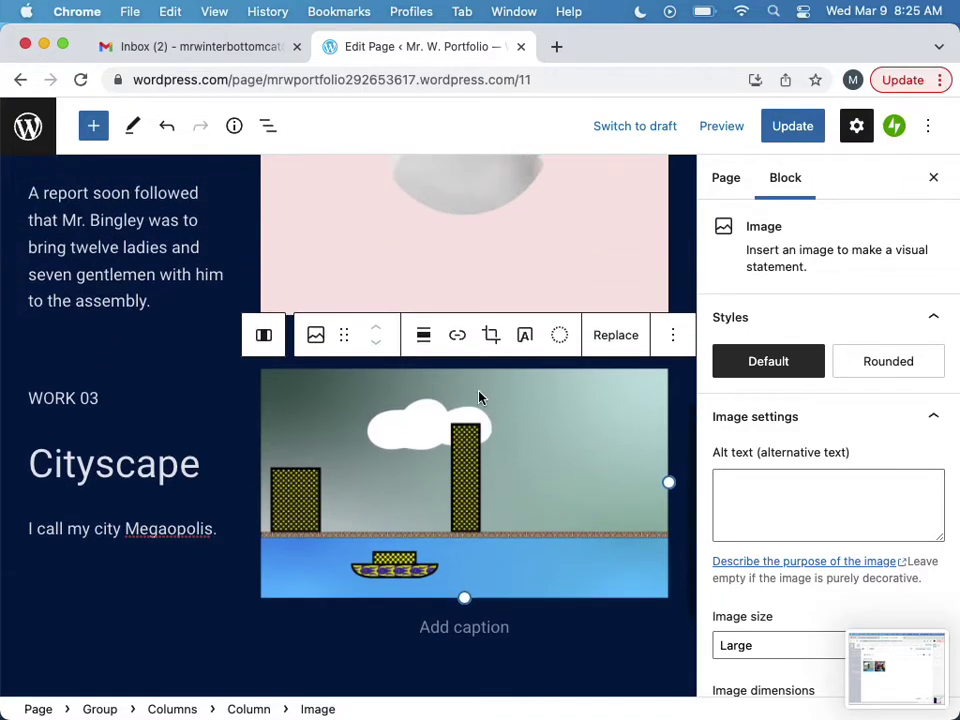
scroll(479, 397, "up", 5)
scroll(479, 397, "down", 7)
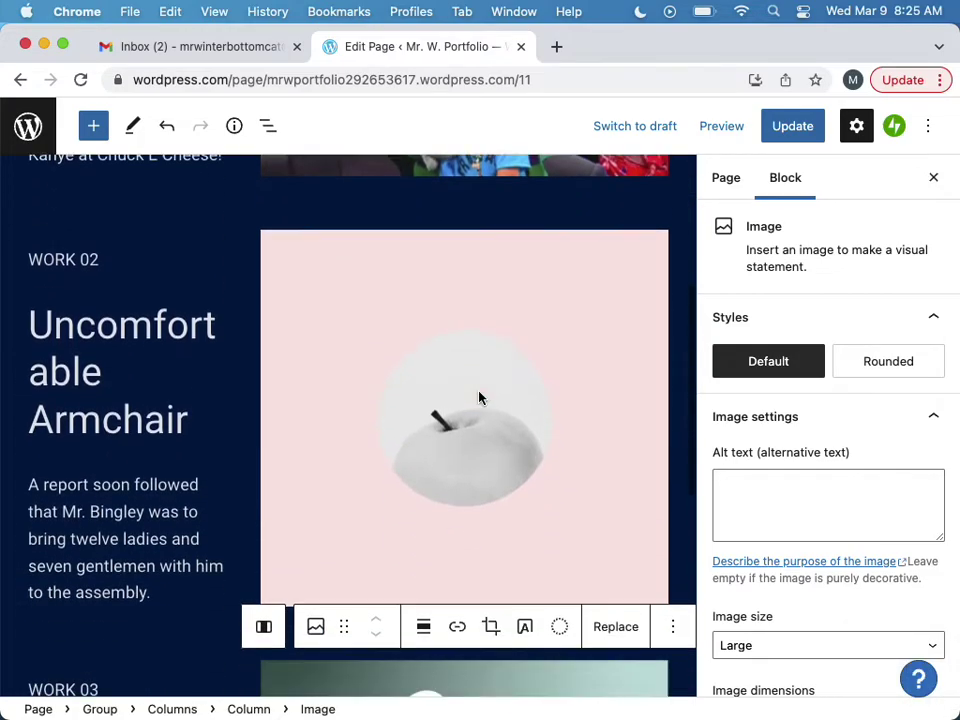
scroll(480, 397, "down", 2)
scroll(480, 397, "up", 8)
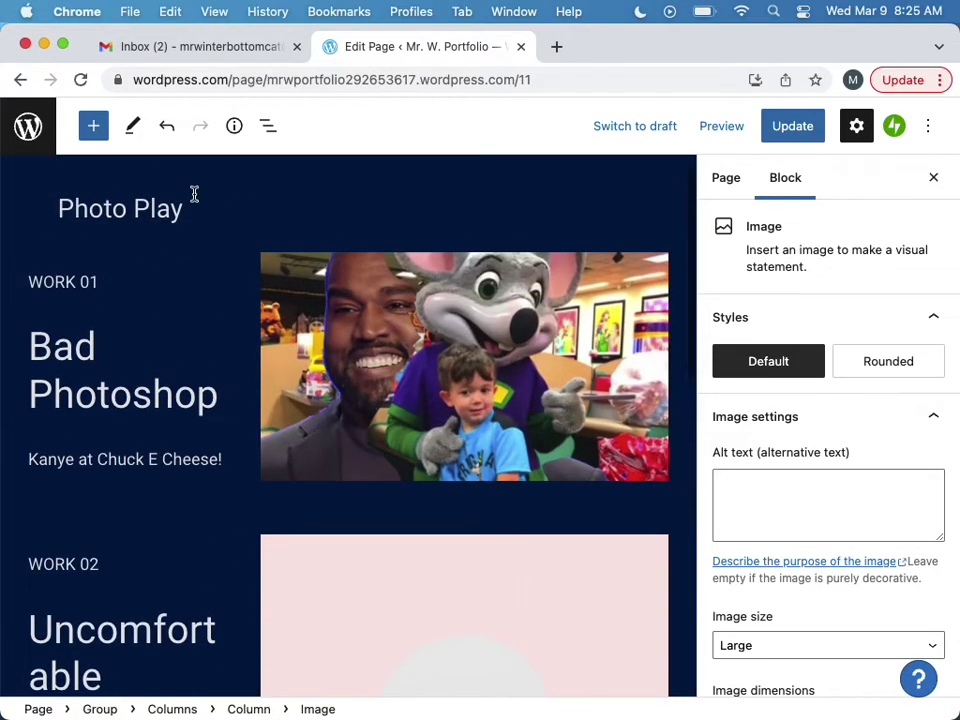
left_click(146, 210)
triple_click(152, 210)
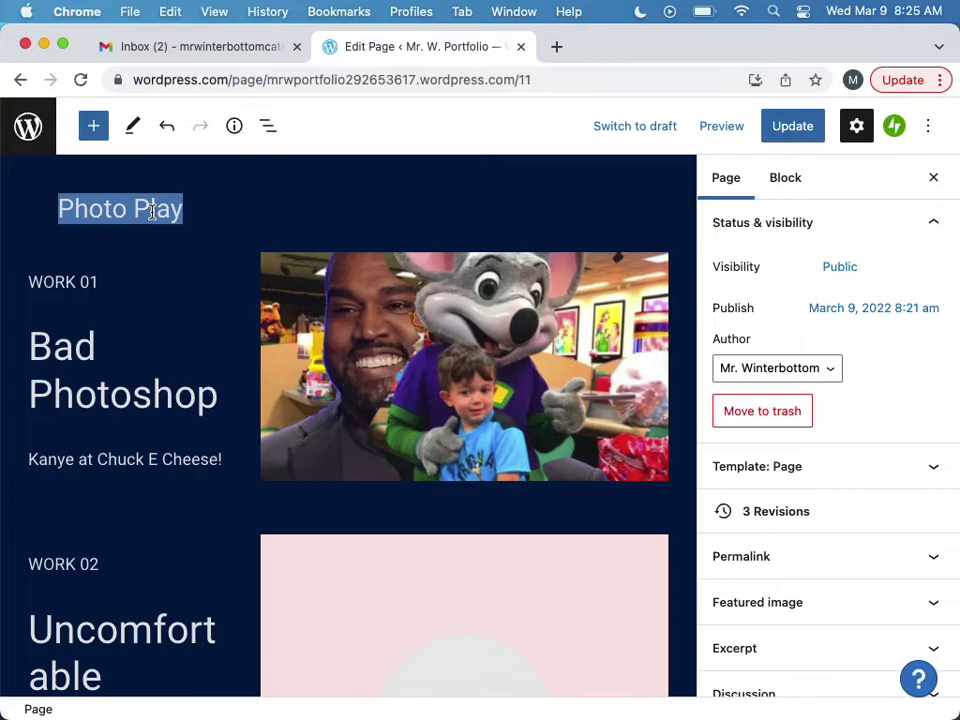
type("Mr. W. Portofl")
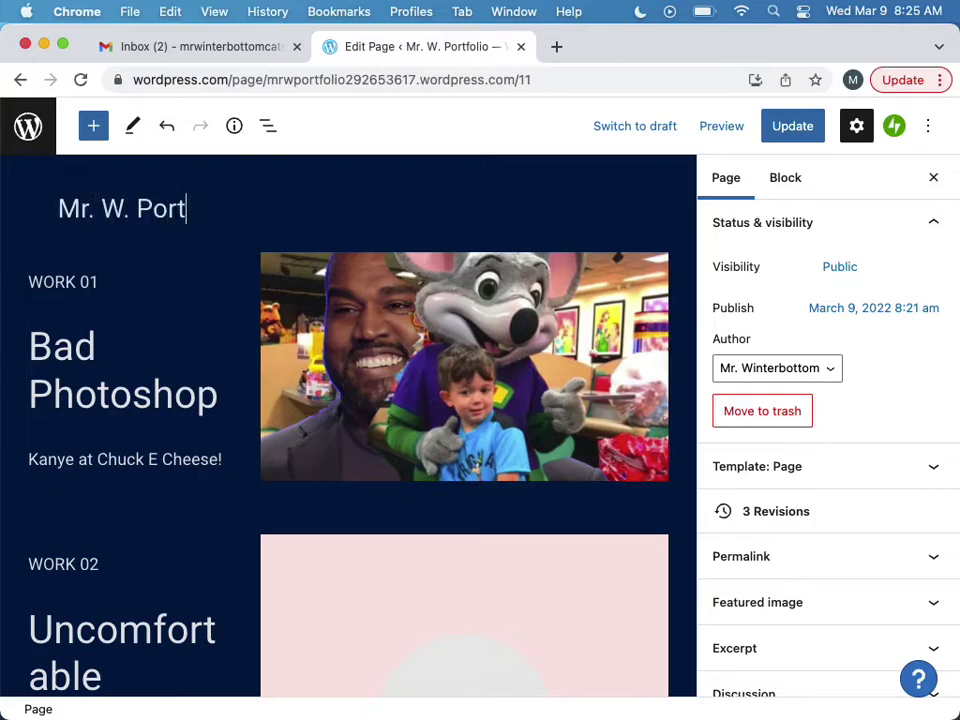
key("BackSpace")
key("BackSpace")
key("BackSpace")
type("folio")
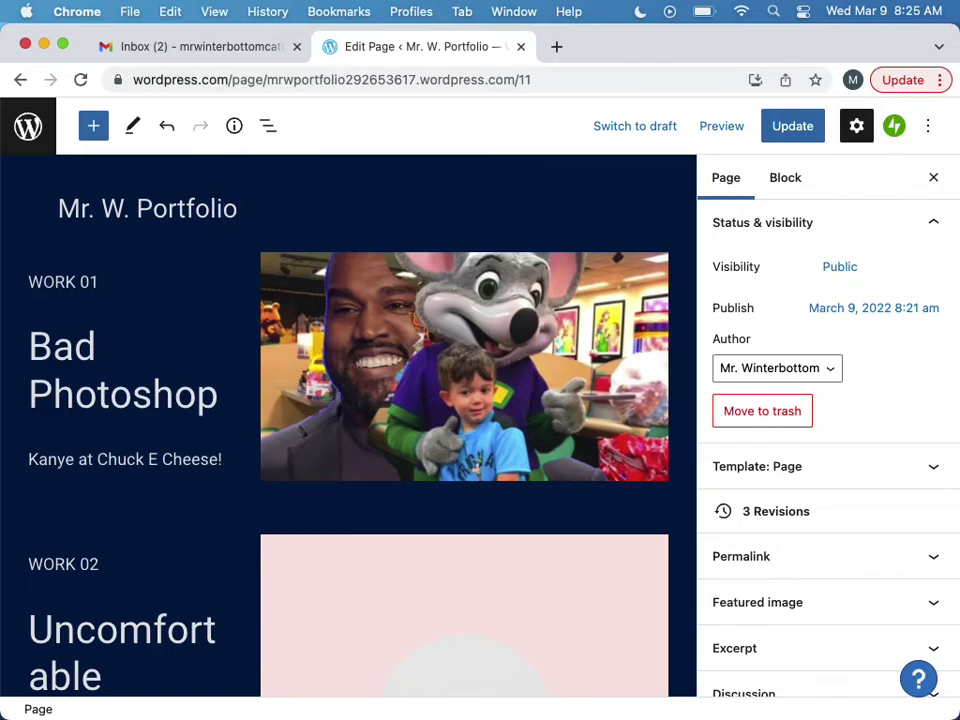
left_click(774, 134)
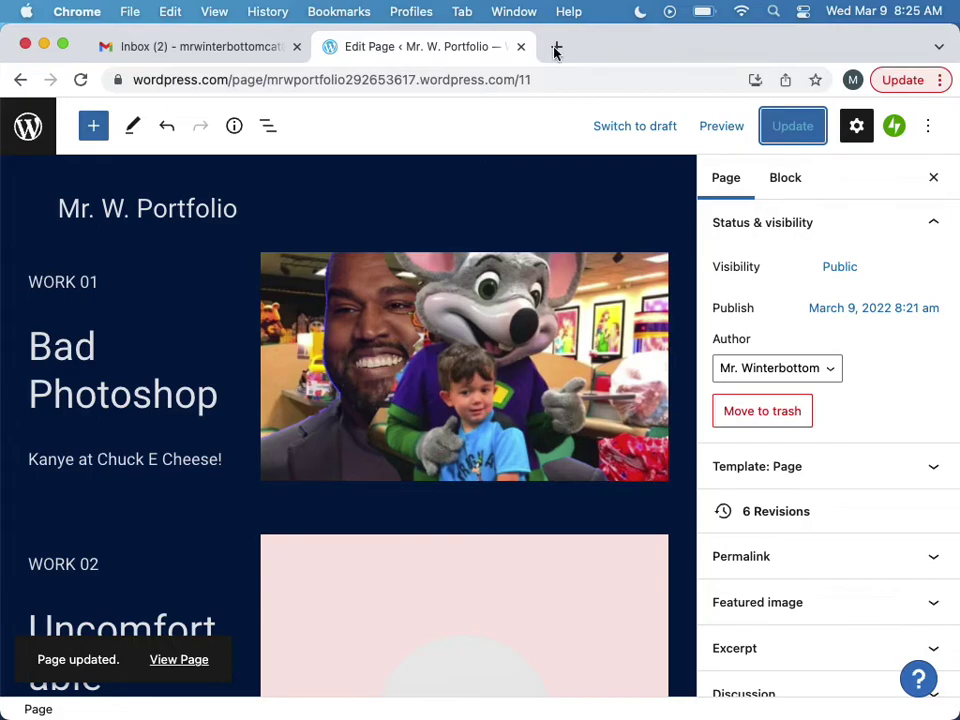
Step: Leave the page editor through the pages list, open the site preview, and capture a screenshot of it
left_click(36, 132)
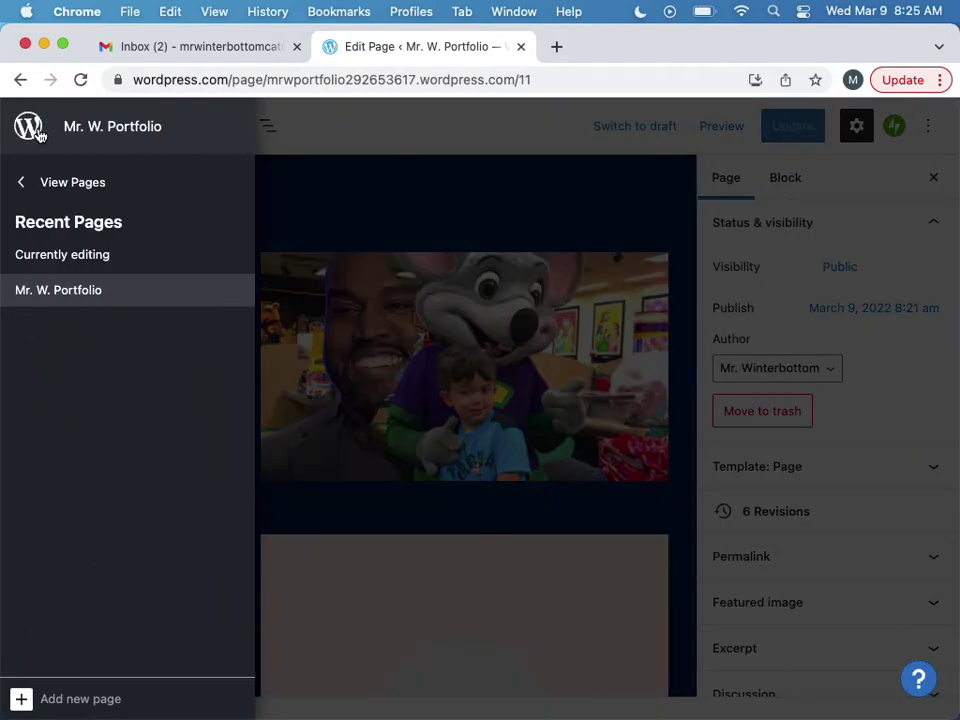
left_click(66, 190)
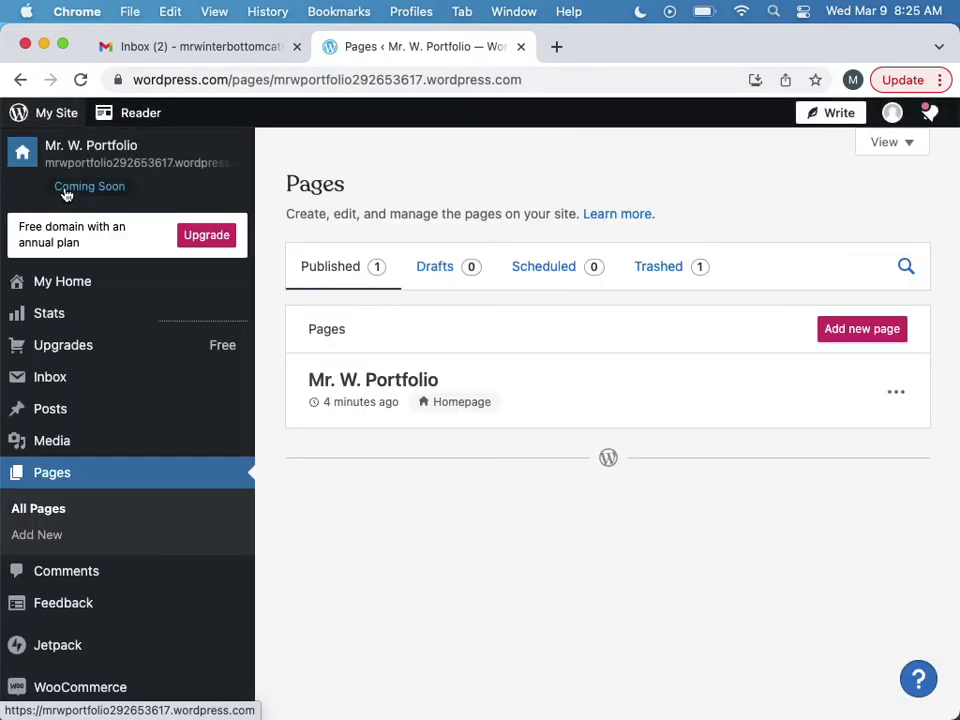
left_click(112, 165)
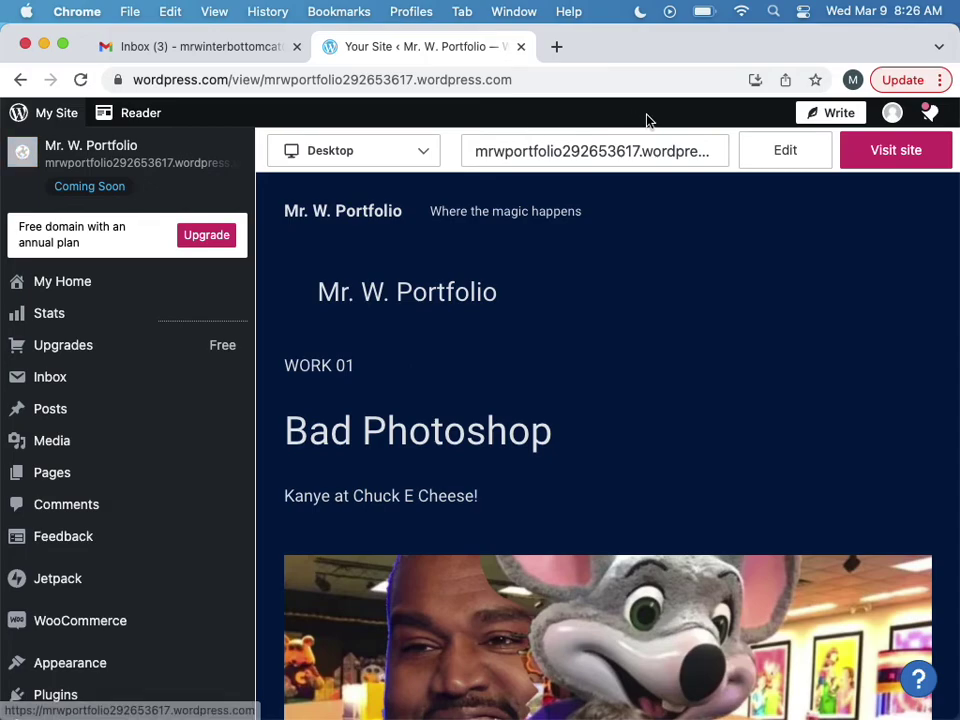
key("super+shift+3")
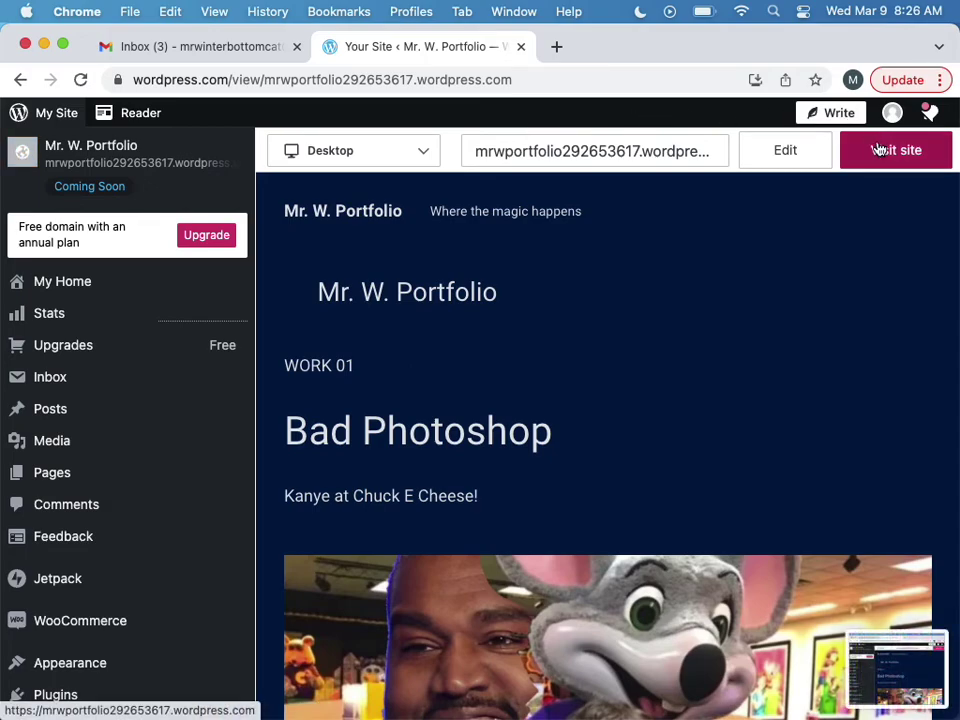
Step: Visit the full site from the preview and copy its web address
left_click(878, 149)
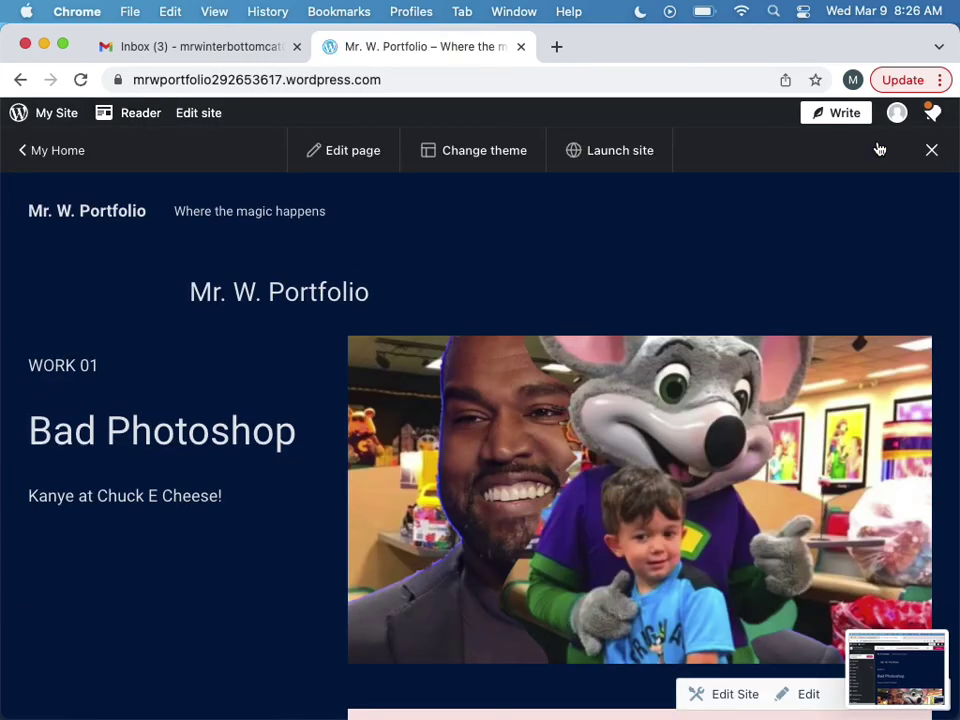
left_click(420, 79)
key("super+c")
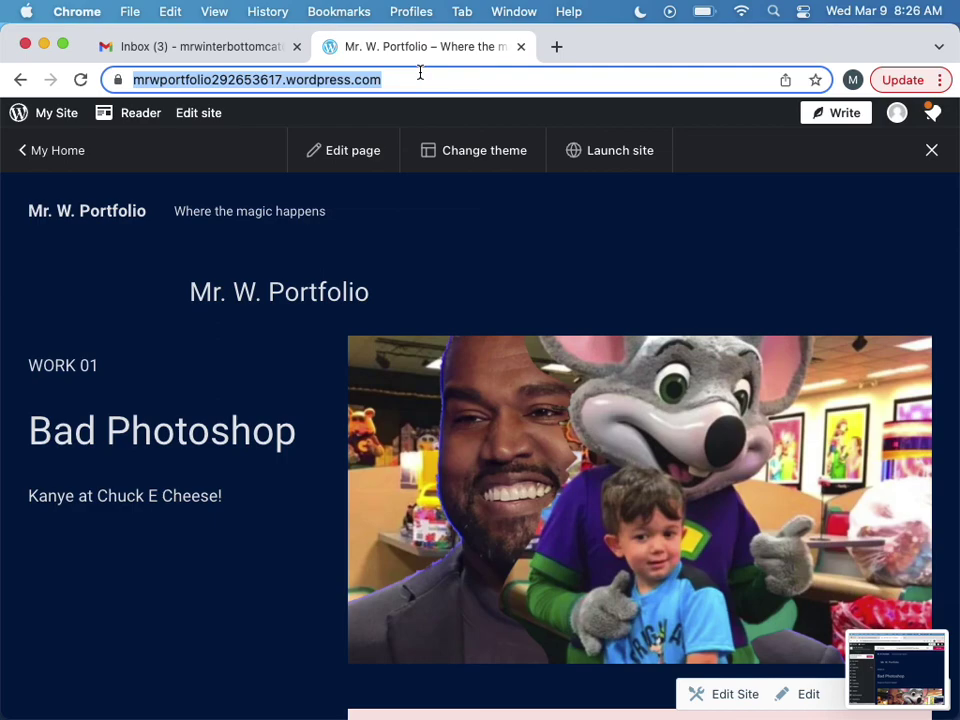